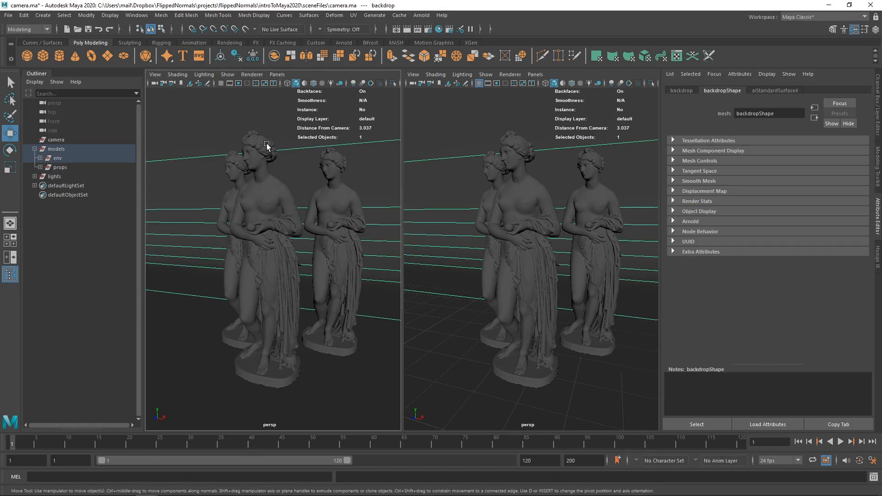
# - Try creating a camera from the current perspective view, and delete that camera
pyautogui.scroll(3, 253, 164)
pyautogui.scroll(2, 254, 163)
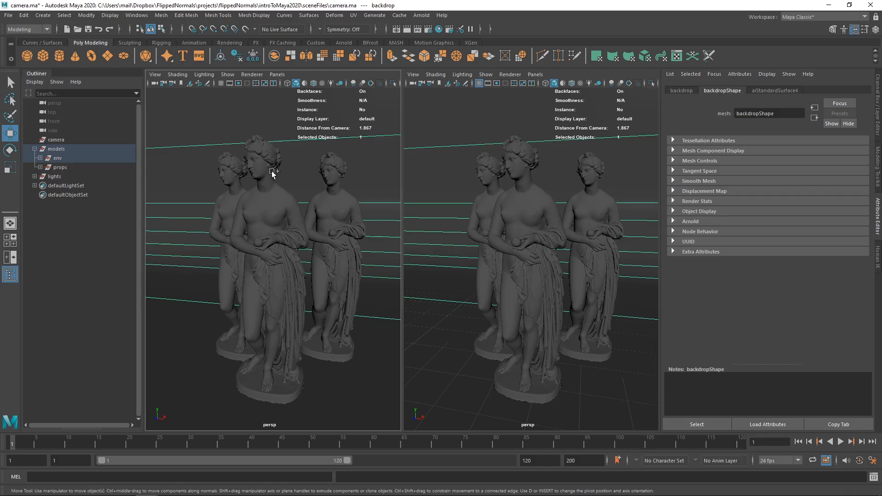
pyautogui.hotkey('ctrl', 'shift', 'c')
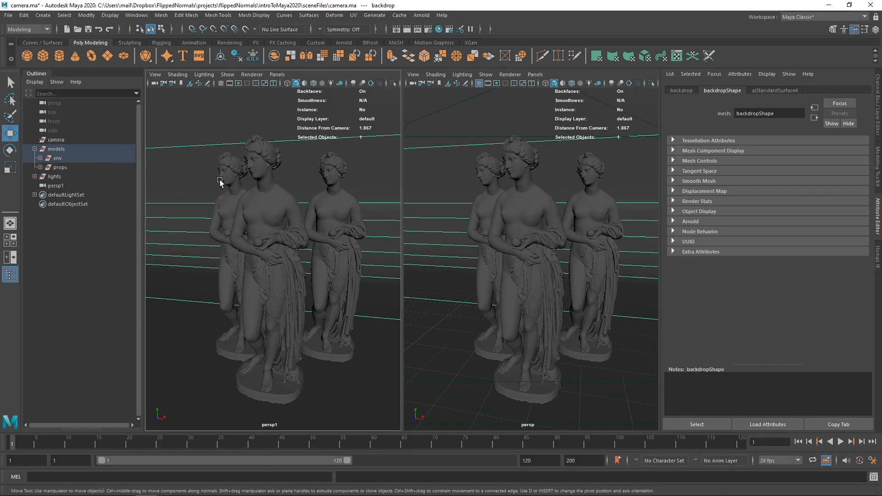
pyautogui.click(275, 75)
pyautogui.moveTo(340, 84)
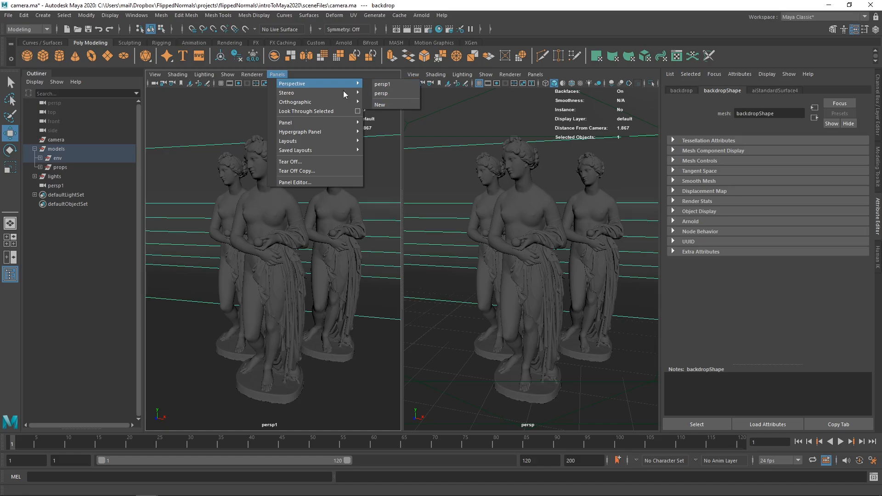
pyautogui.click(75, 186)
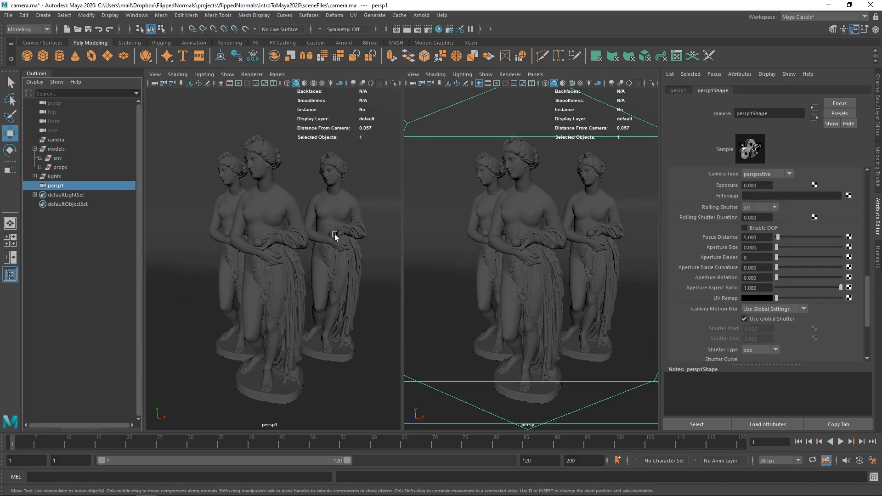
pyautogui.press('Delete')
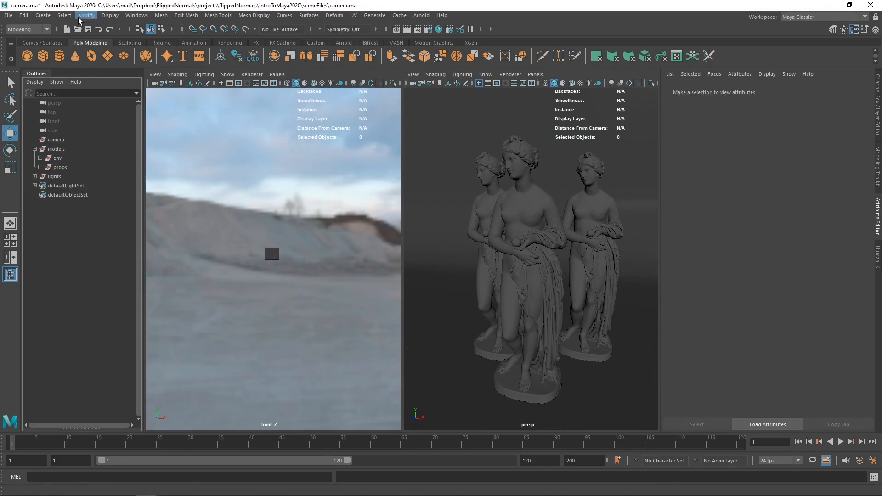
# - Create a new camera and rename it renderCam_cam
pyautogui.click(45, 16)
pyautogui.moveTo(60, 76)
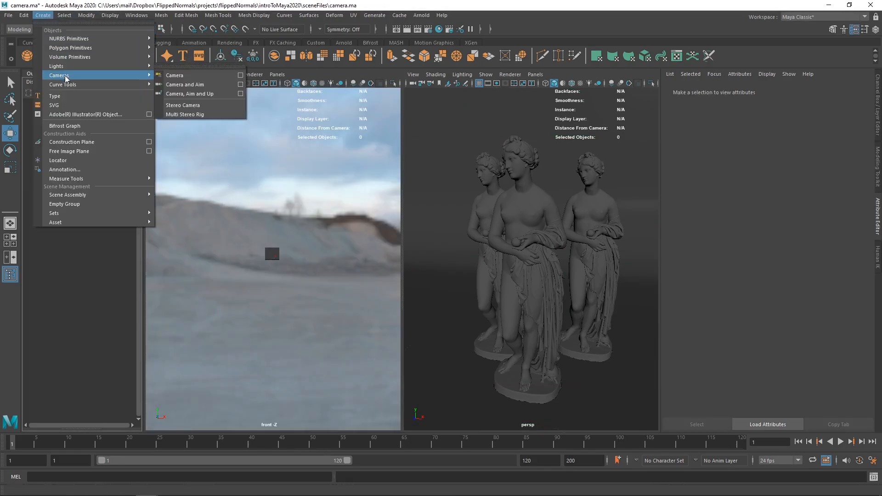
pyautogui.click(193, 85)
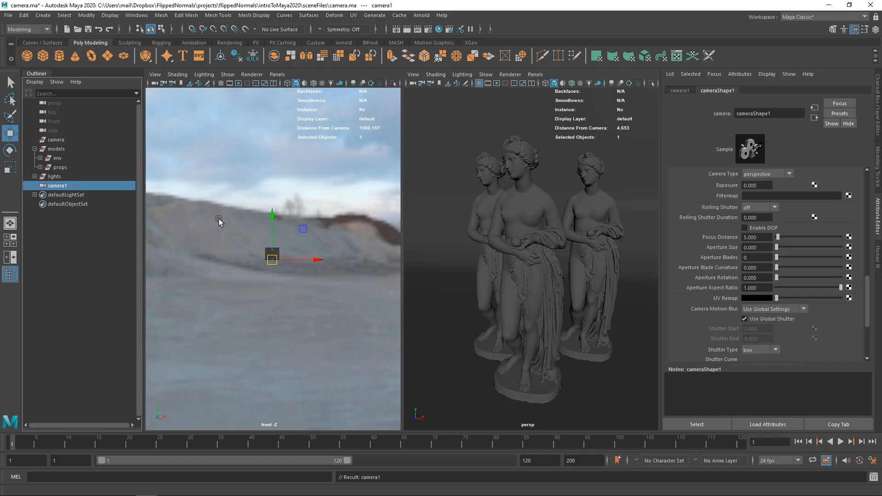
pyautogui.doubleClick(65, 186)
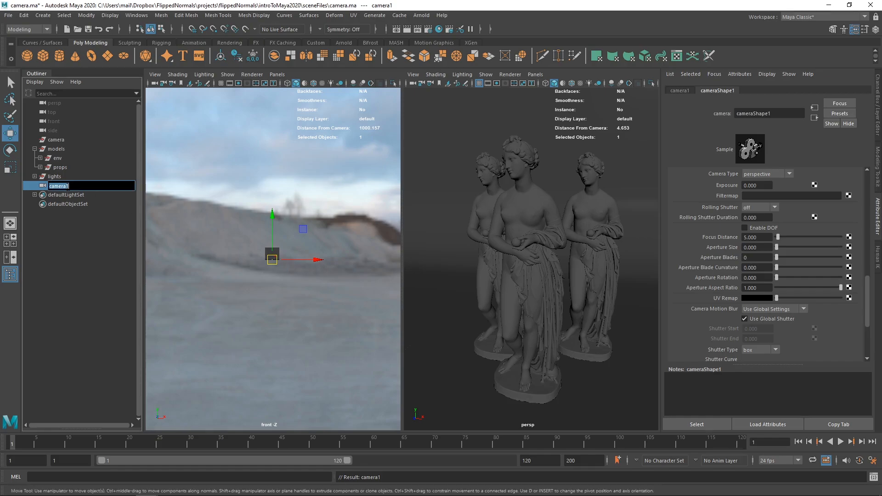
pyautogui.write('renderCam_cam')
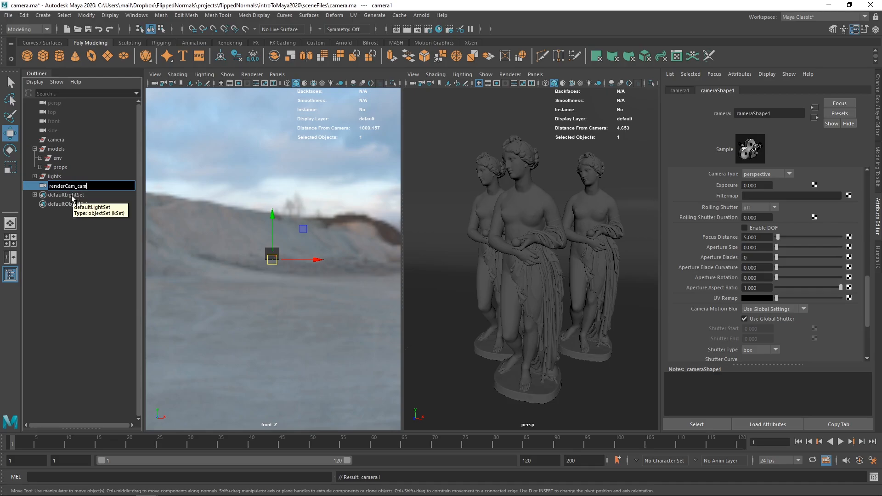
pyautogui.press('Return')
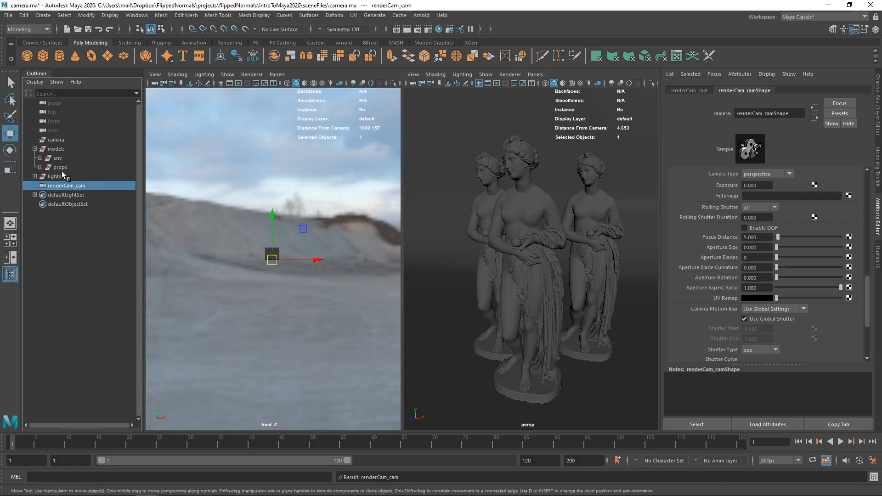
# - Parent renderCam_cam under the camera group and look through it in the viewport showing the front view
pyautogui.moveTo(61, 185); pyautogui.dragTo(62, 144, button='middle')
pyautogui.click(35, 140)
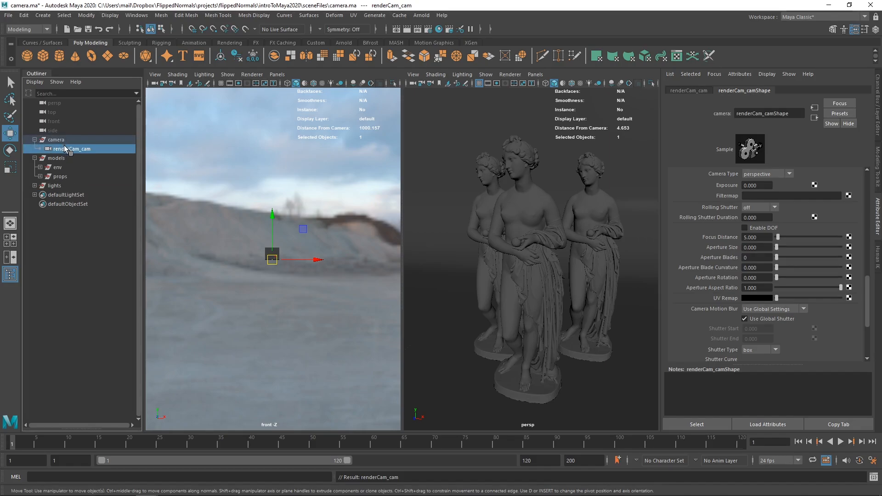
pyautogui.click(276, 75)
pyautogui.moveTo(296, 83)
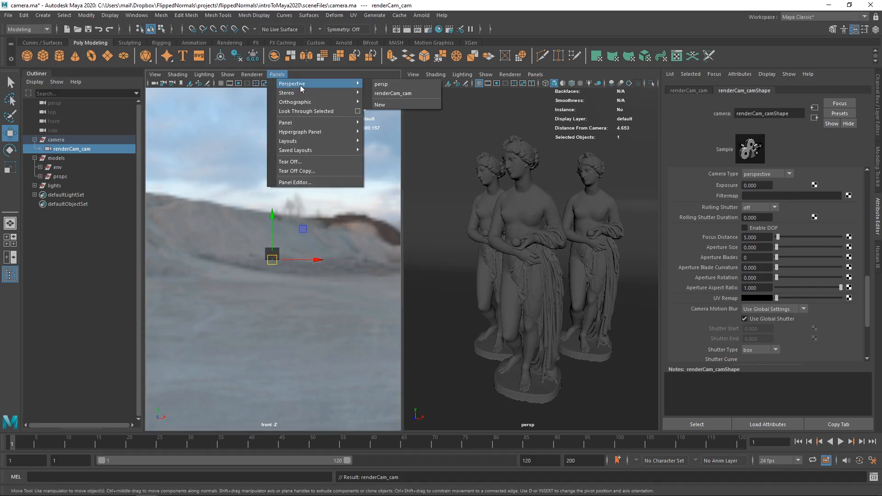
pyautogui.click(406, 96)
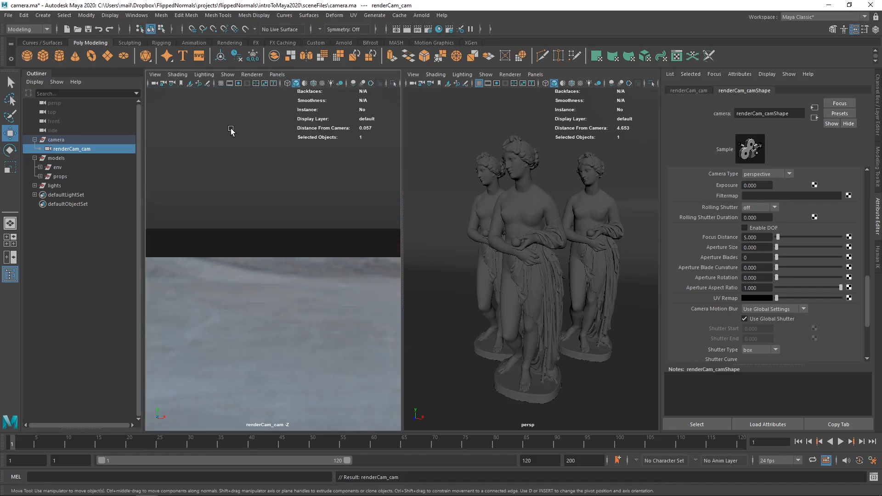
# - Position renderCam_cam so that it frames the three statues at full height
pyautogui.keyDown('alt'); pyautogui.moveTo(308, 186); pyautogui.dragTo(271, 234); pyautogui.keyUp('alt')
pyautogui.keyDown('alt'); pyautogui.moveTo(272, 234); pyautogui.dragTo(230, 260, button='right'); pyautogui.keyUp('alt')
pyautogui.keyDown('alt'); pyautogui.moveTo(229, 259); pyautogui.dragTo(265, 232); pyautogui.keyUp('alt')
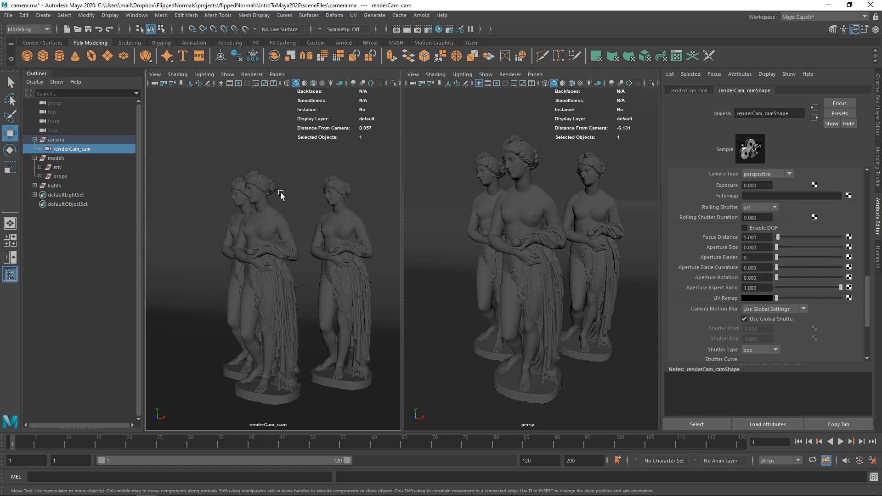
pyautogui.scroll(3, 277, 200)
pyautogui.scroll(1, 277, 200)
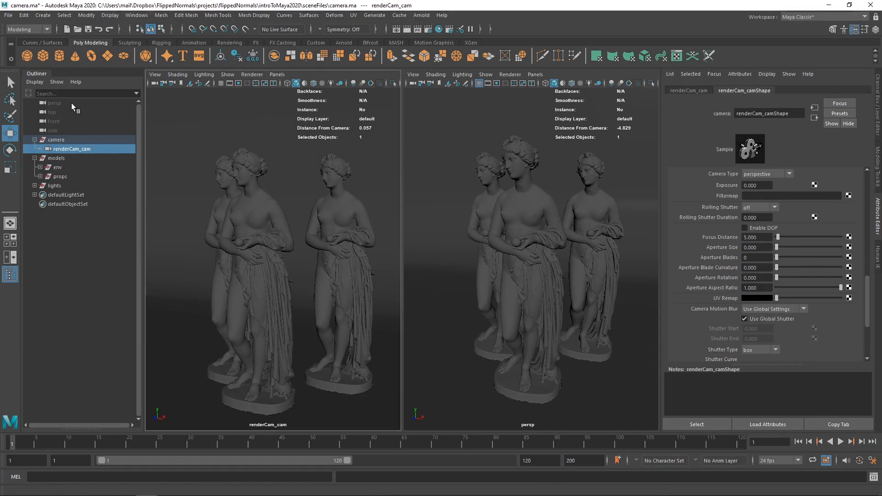
# - Turn on the Resolution Gate for renderCam_cam and reframe the three statues inside it from a more frontal angle
pyautogui.click(155, 75)
pyautogui.moveTo(253, 251)
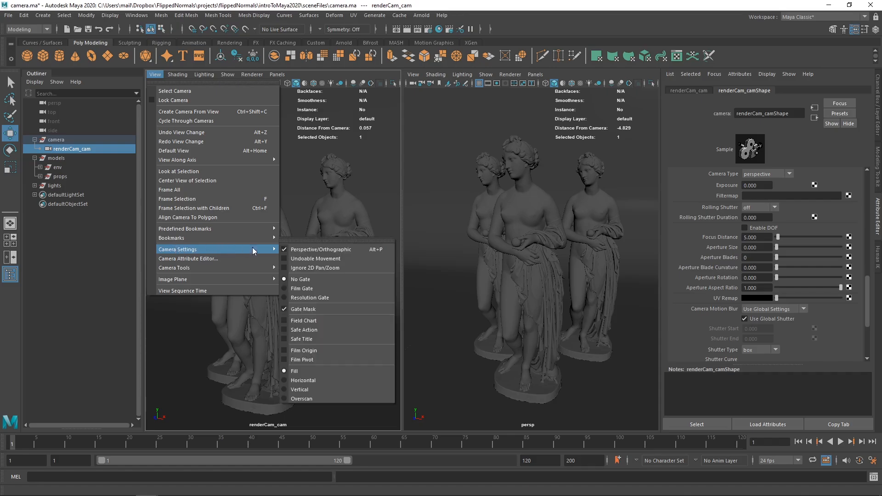
pyautogui.click(321, 299)
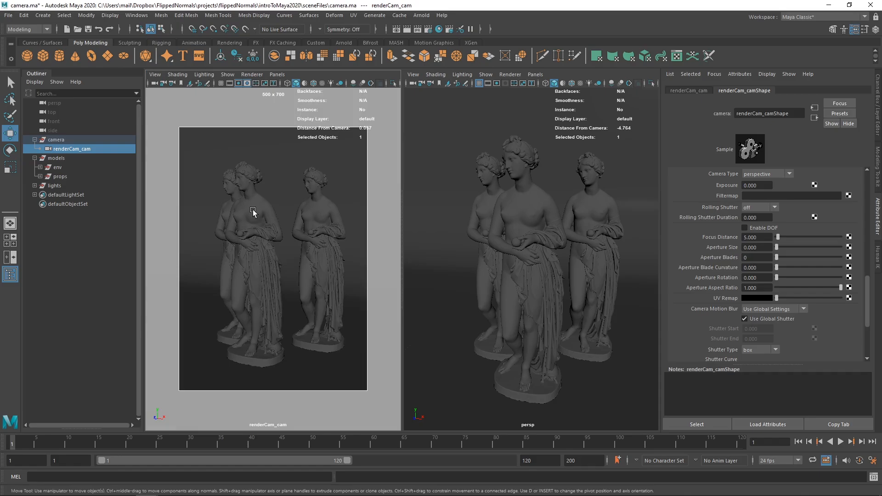
pyautogui.keyDown('alt'); pyautogui.moveTo(253, 212); pyautogui.dragTo(273, 199, button='right'); pyautogui.keyUp('alt')
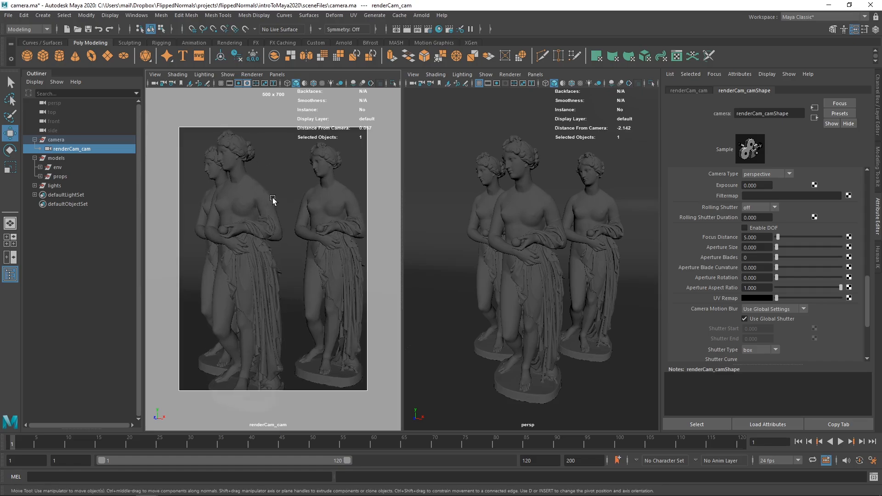
pyautogui.moveTo(273, 198)
pyautogui.keyDown('alt'); pyautogui.mouseDown()
pyautogui.moveTo(289, 190)
pyautogui.moveTo(281, 198)
pyautogui.mouseUp(); pyautogui.keyUp('alt')
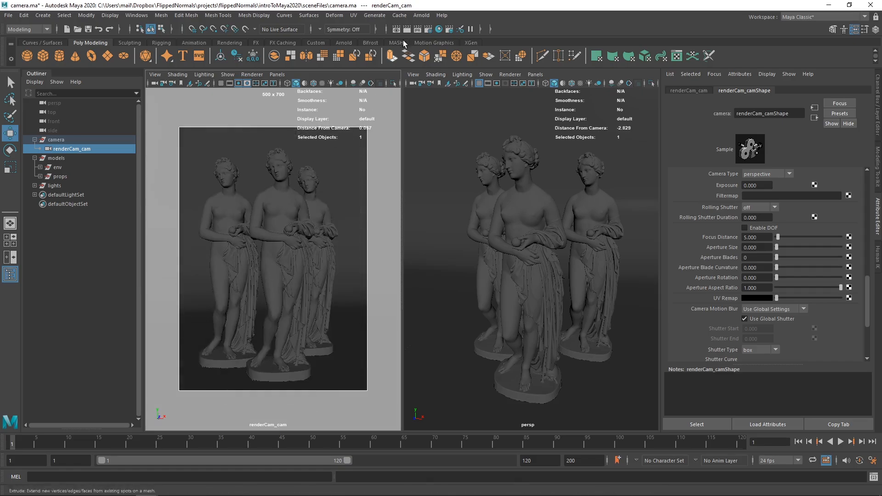
# - Set the Renderable Camera to renderCam_cam in the Render Settings
pyautogui.click(428, 29)
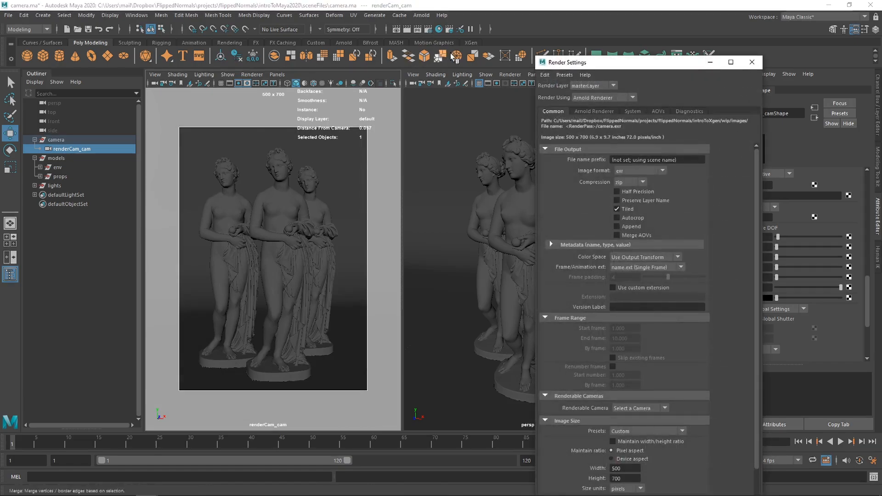
pyautogui.moveTo(597, 67); pyautogui.dragTo(376, 57)
pyautogui.click(338, 140)
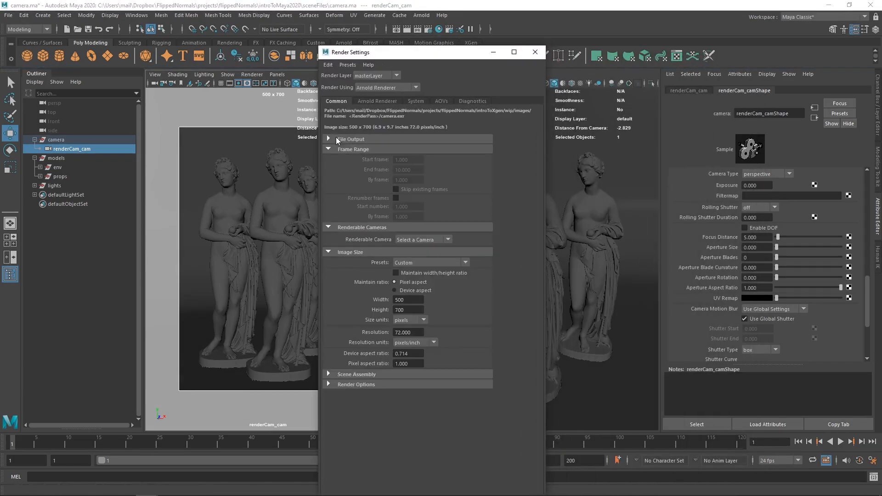
pyautogui.click(415, 239)
pyautogui.click(415, 270)
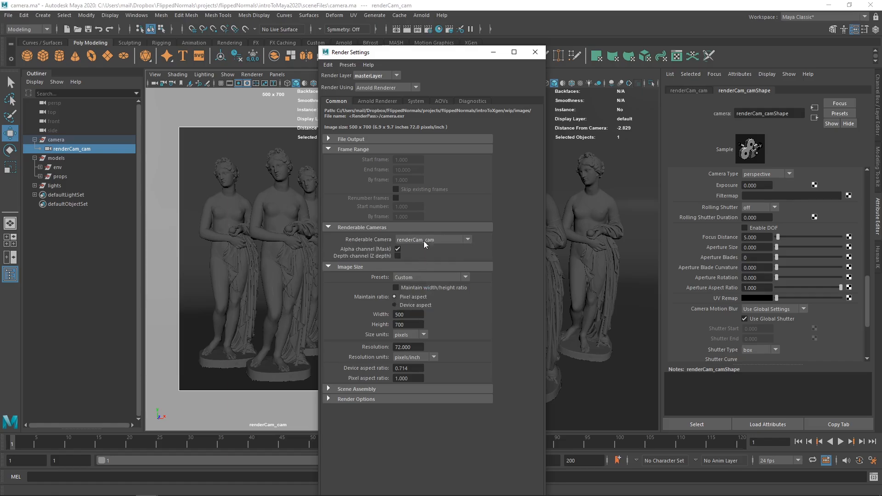
pyautogui.click(535, 52)
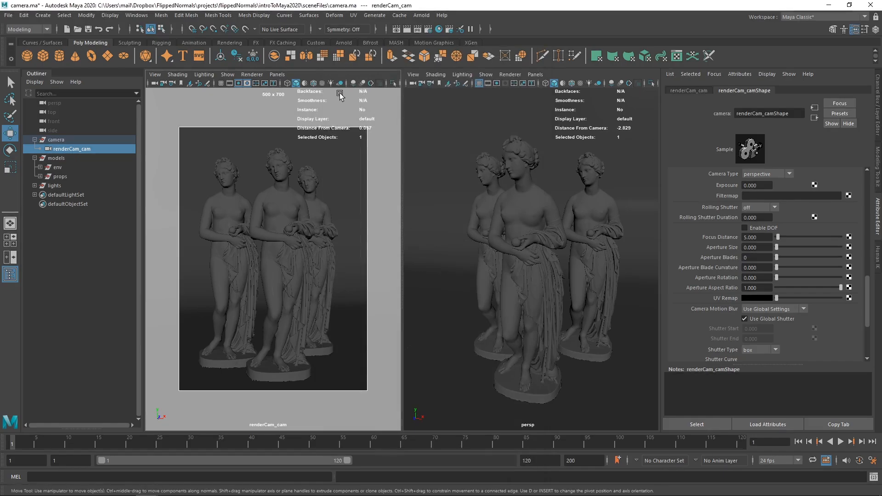
# - Enable all scene lights, shadows and anti-aliasing in the renderCam_cam viewport
pyautogui.click(330, 84)
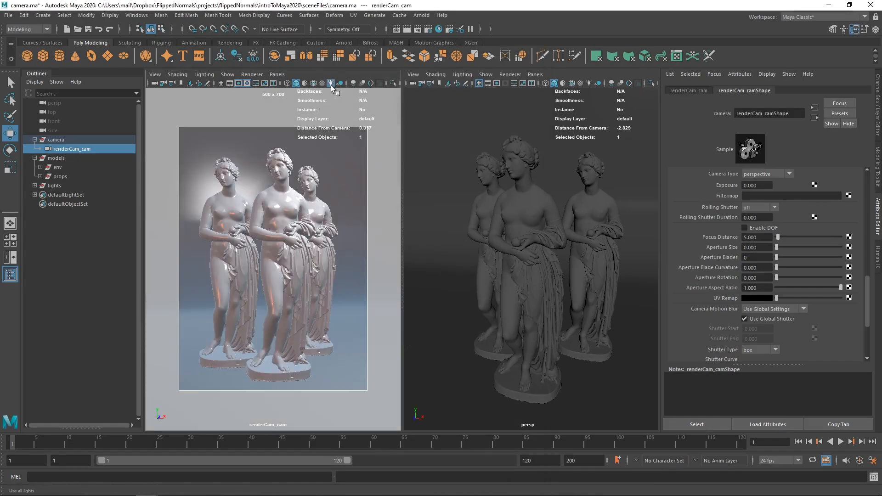
pyautogui.click(341, 83)
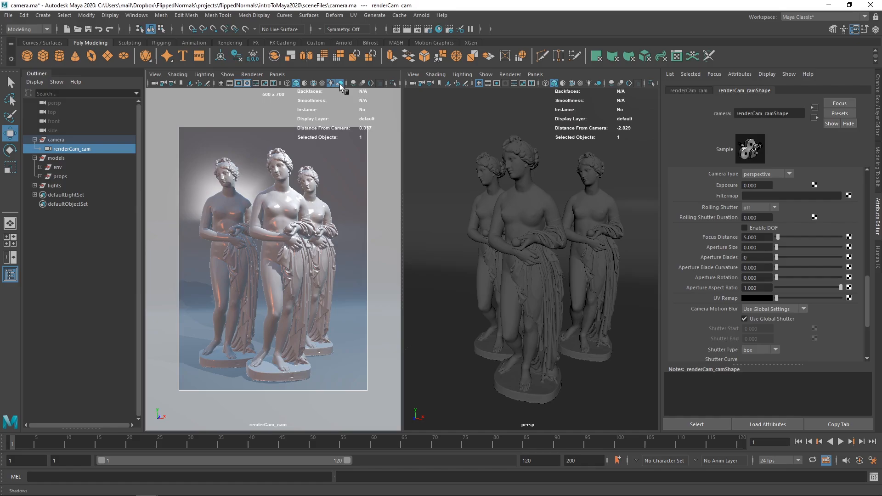
pyautogui.click(371, 83)
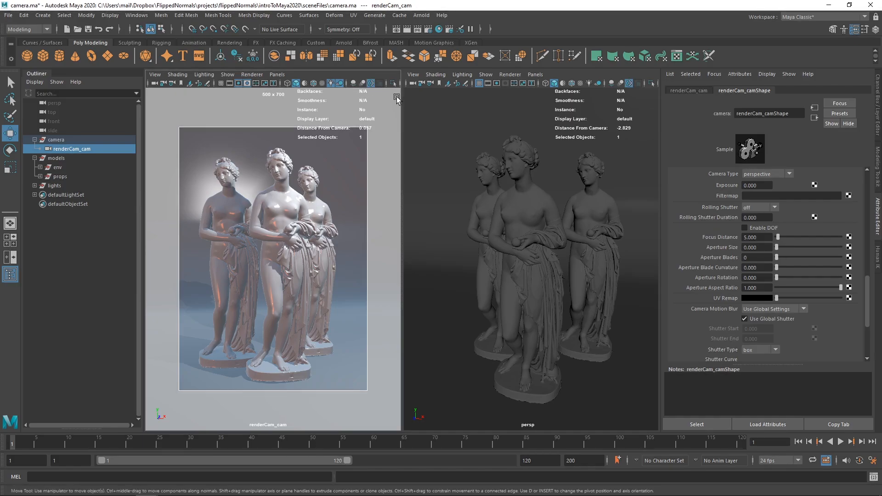
# - Hide every object type except polygons in the renderCam_cam viewport
pyautogui.click(229, 75)
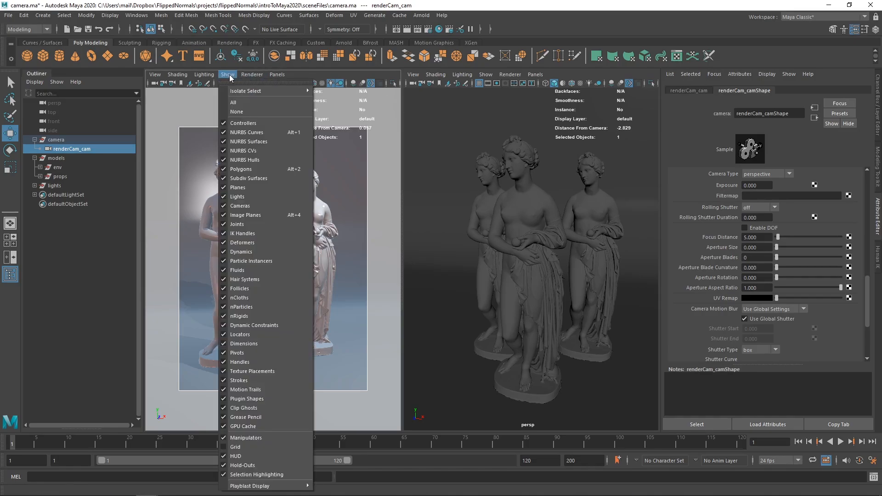
pyautogui.click(236, 112)
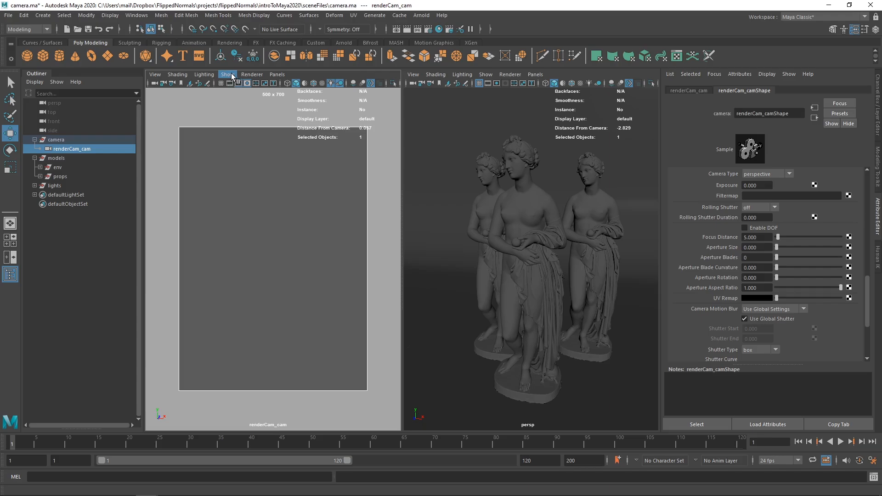
pyautogui.click(228, 74)
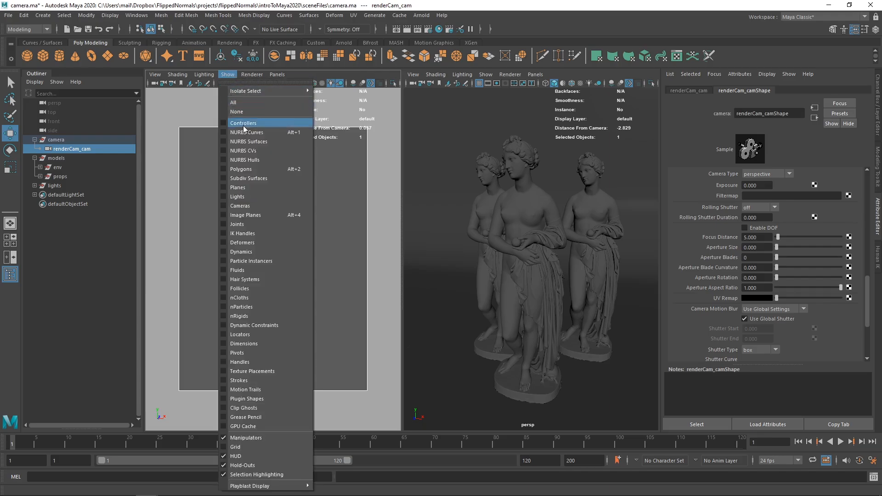
pyautogui.click(243, 169)
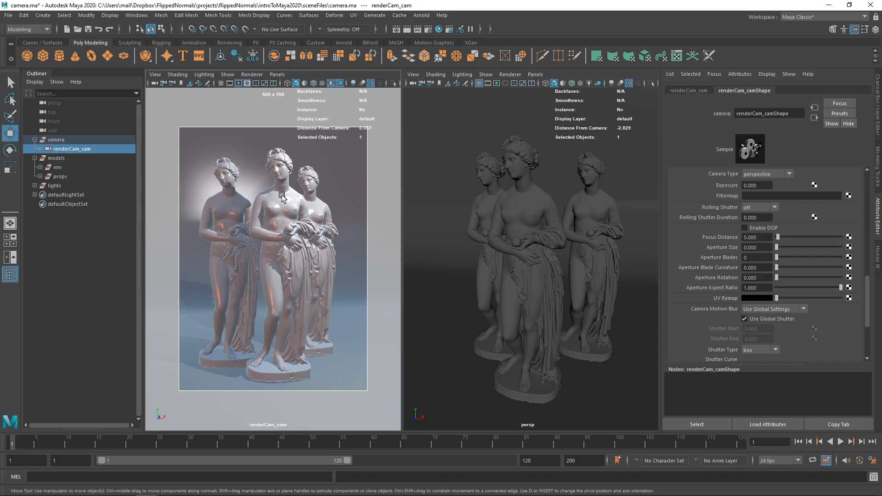
# - Select renderCam_cam and display the Camera Attributes of its shape node
pyautogui.click(73, 141)
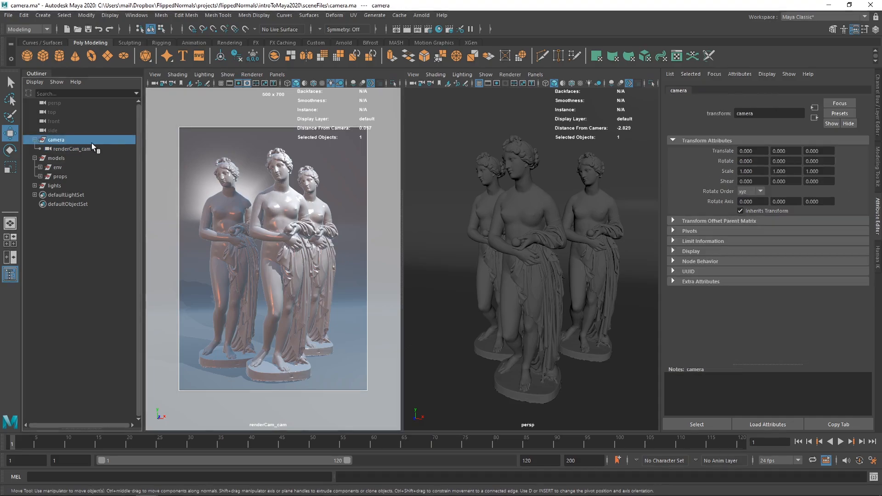
pyautogui.click(62, 149)
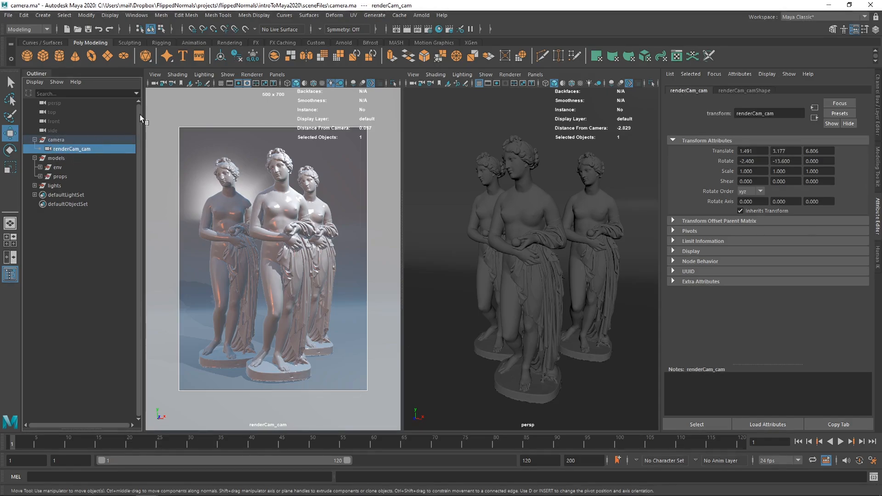
pyautogui.click(155, 84)
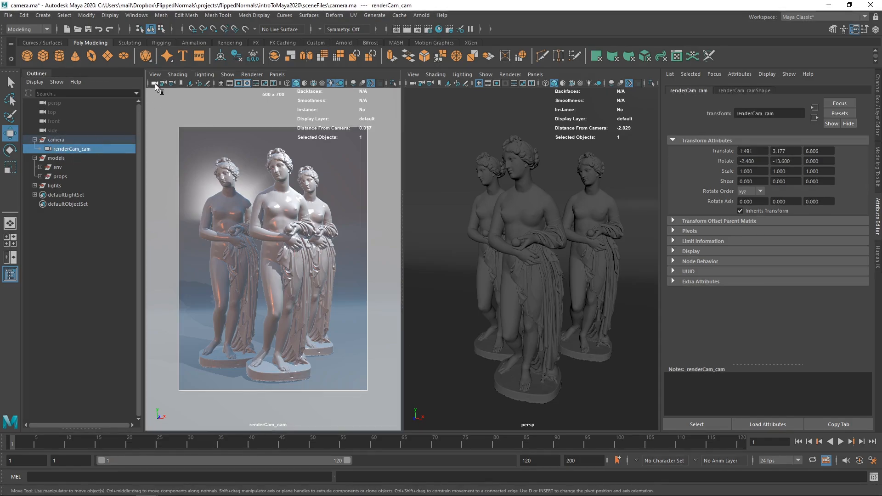
pyautogui.click(744, 90)
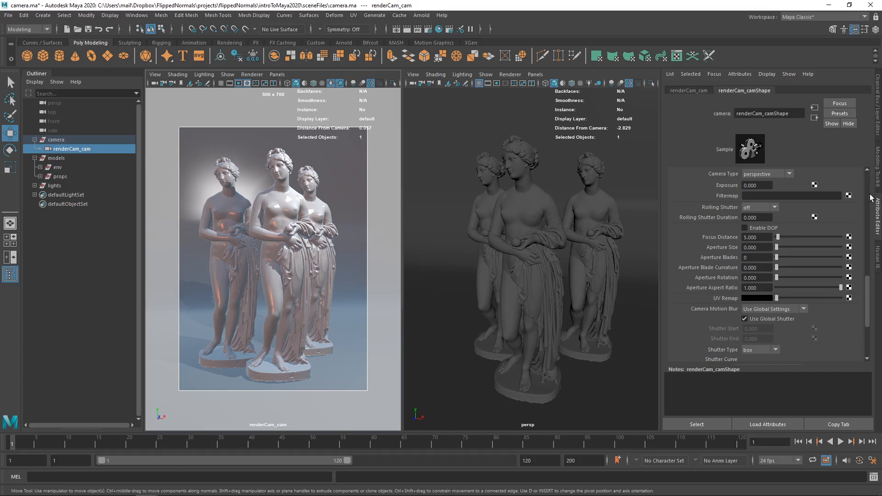
pyautogui.moveTo(867, 289); pyautogui.dragTo(867, 174)
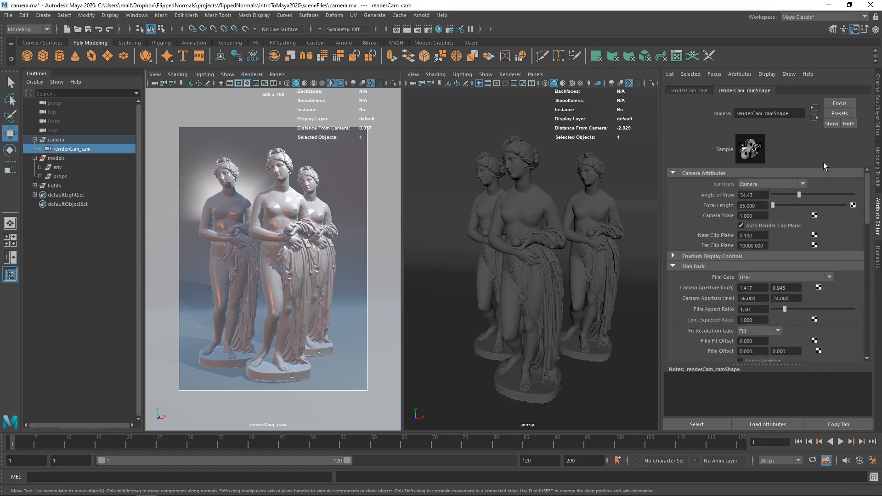
# - Set renderCam_cam's focal length to 10 and reframe the camera closely on the front statue
pyautogui.click(761, 206)
pyautogui.write('10')
pyautogui.press('Return')
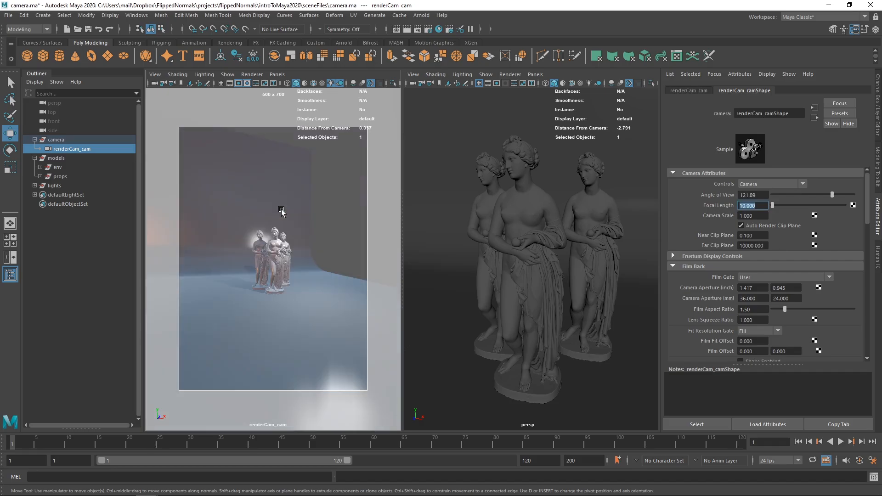
pyautogui.keyDown('alt'); pyautogui.moveTo(282, 213); pyautogui.dragTo(431, 264, button='right'); pyautogui.keyUp('alt')
pyautogui.keyDown('alt'); pyautogui.moveTo(286, 188); pyautogui.dragTo(290, 258, button='middle'); pyautogui.keyUp('alt')
pyautogui.keyDown('alt'); pyautogui.moveTo(294, 250); pyautogui.dragTo(325, 237, button='right'); pyautogui.keyUp('alt')
pyautogui.keyDown('alt'); pyautogui.moveTo(325, 237); pyautogui.dragTo(310, 251, button='middle'); pyautogui.keyUp('alt')
pyautogui.keyDown('alt'); pyautogui.moveTo(311, 252); pyautogui.dragTo(309, 230, button='right'); pyautogui.keyUp('alt')
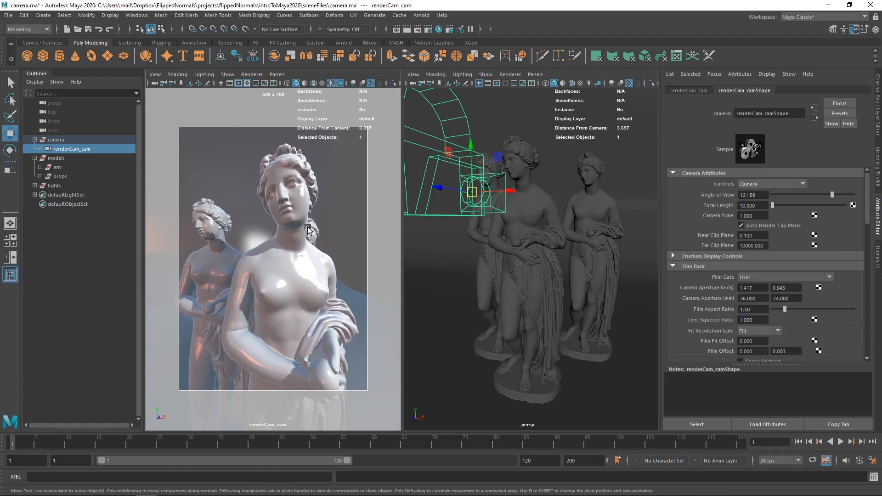
# - Set renderCam_cam's focal length to 200 and move the camera back to frame all three statues
pyautogui.click(759, 206)
pyautogui.write('200')
pyautogui.press('Return')
pyautogui.keyDown('alt'); pyautogui.moveTo(289, 240); pyautogui.dragTo(157, 244, button='right'); pyautogui.keyUp('alt')
pyautogui.keyDown('alt'); pyautogui.moveTo(271, 255); pyautogui.dragTo(266, 219, button='middle'); pyautogui.keyUp('alt')
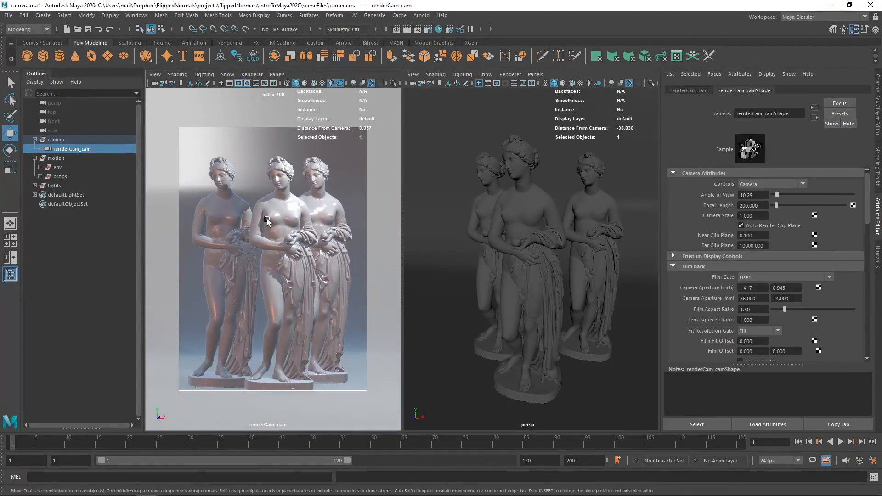
pyautogui.keyDown('alt'); pyautogui.moveTo(267, 218); pyautogui.dragTo(283, 233, button='right'); pyautogui.keyUp('alt')
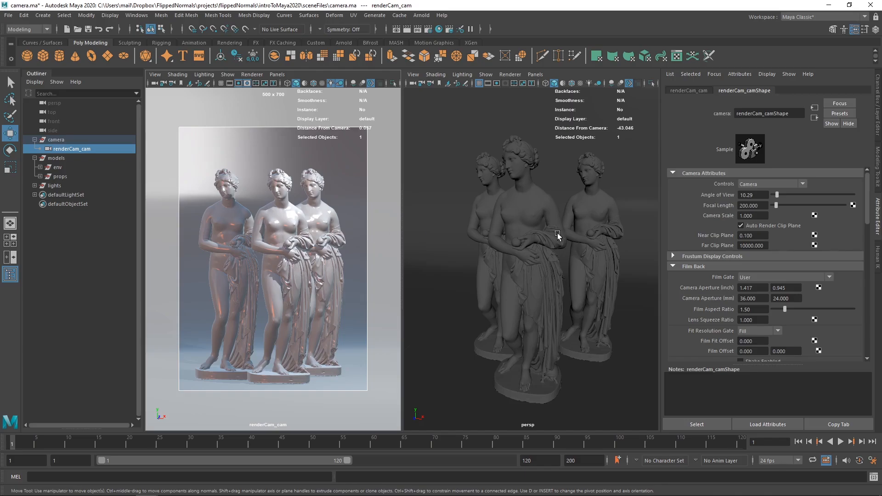
# - Set renderCam_cam's focal length to 35 and reframe the three statues within the resolution gate
pyautogui.click(766, 206)
pyautogui.write('35')
pyautogui.press('Return')
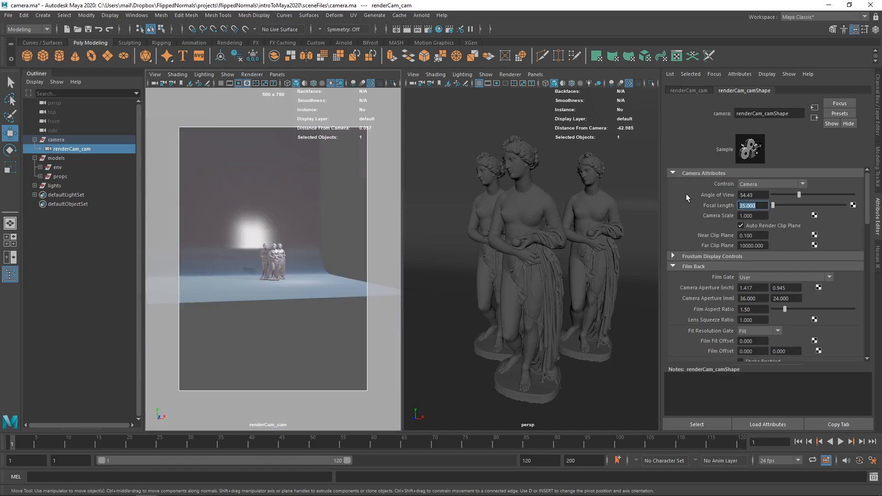
pyautogui.click(278, 257)
pyautogui.press('f')
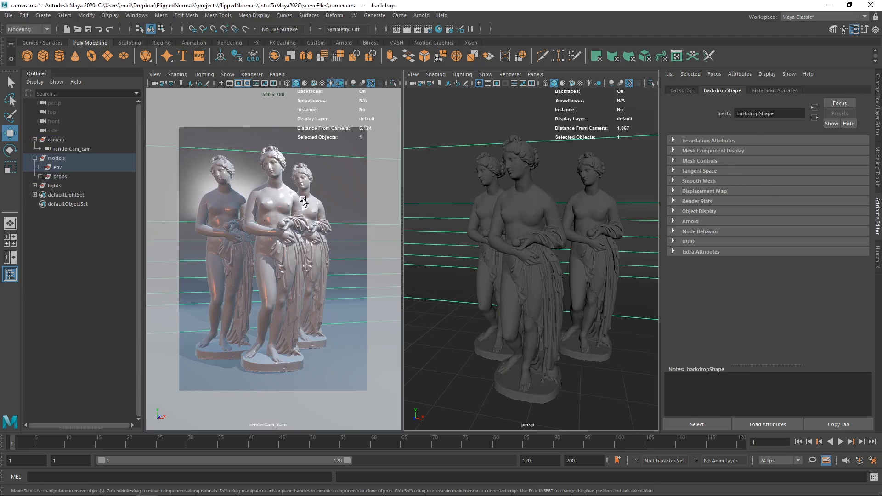
pyautogui.keyDown('alt'); pyautogui.moveTo(303, 198); pyautogui.dragTo(318, 202, button='right'); pyautogui.keyUp('alt')
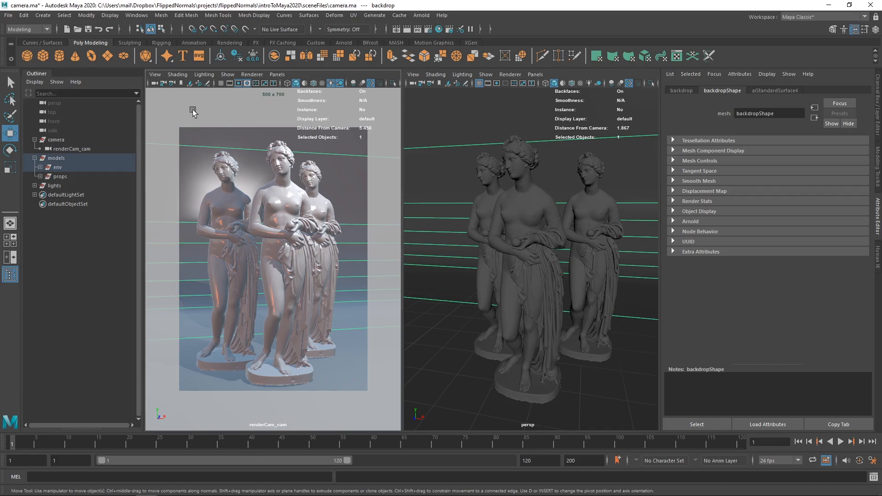
# - Select renderCam_cam, set its Near Clip Plane to 10, and move the camera around the statues to check the clipping
pyautogui.click(155, 83)
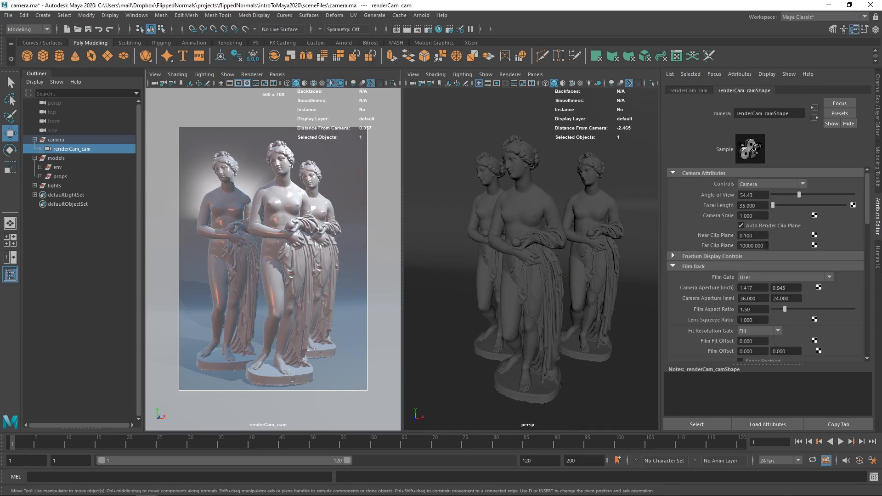
pyautogui.moveTo(767, 246); pyautogui.dragTo(744, 234)
pyautogui.write('2')
pyautogui.press('Return')
pyautogui.write('10')
pyautogui.press('Return')
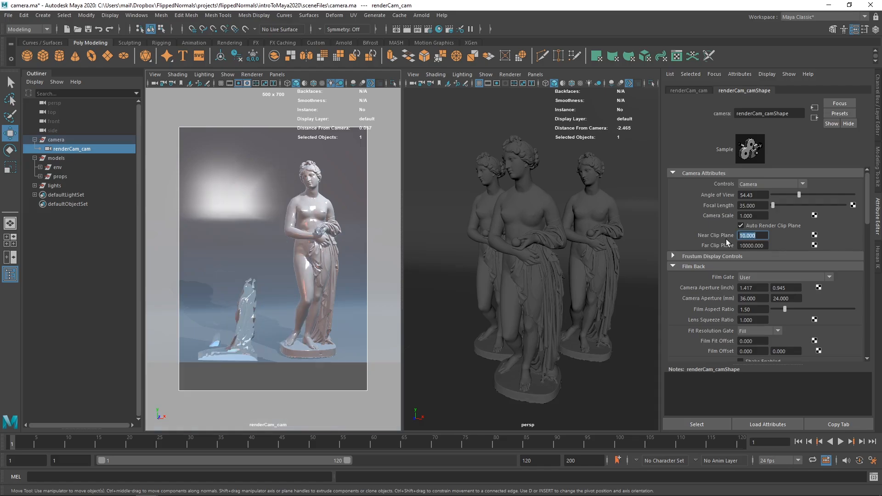
pyautogui.scroll(-5, 299, 233)
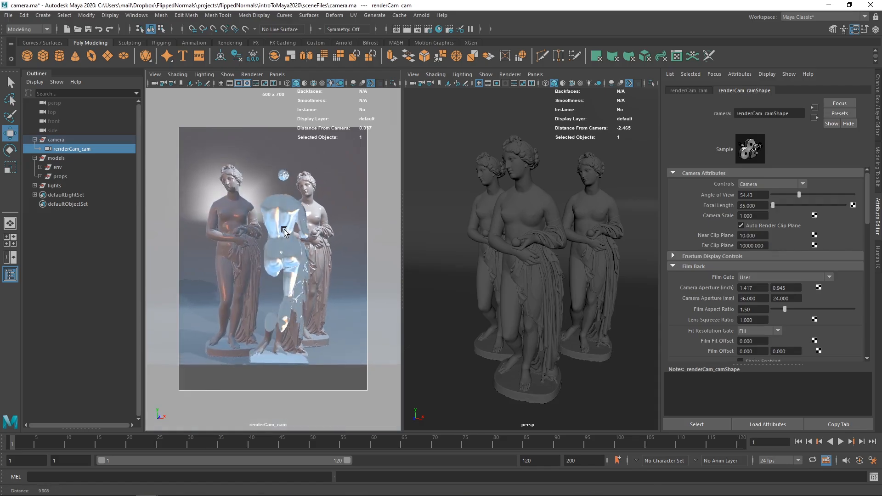
pyautogui.scroll(3, 290, 231)
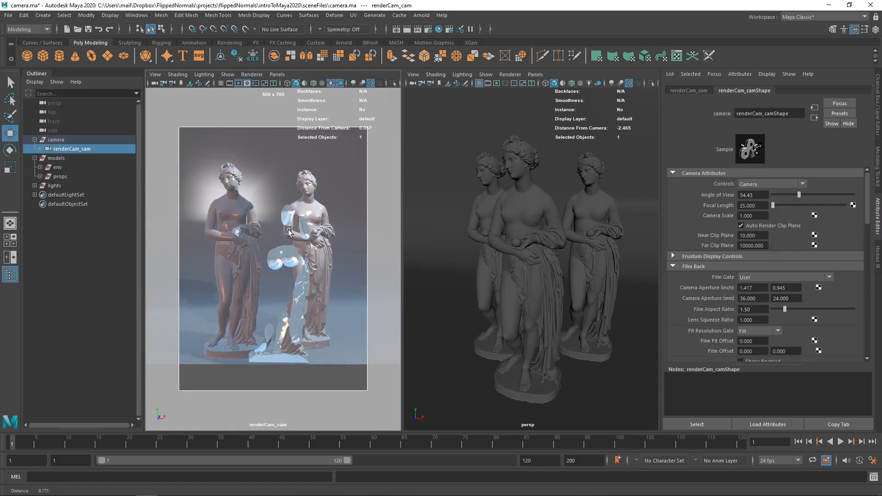
pyautogui.scroll(4, 304, 234)
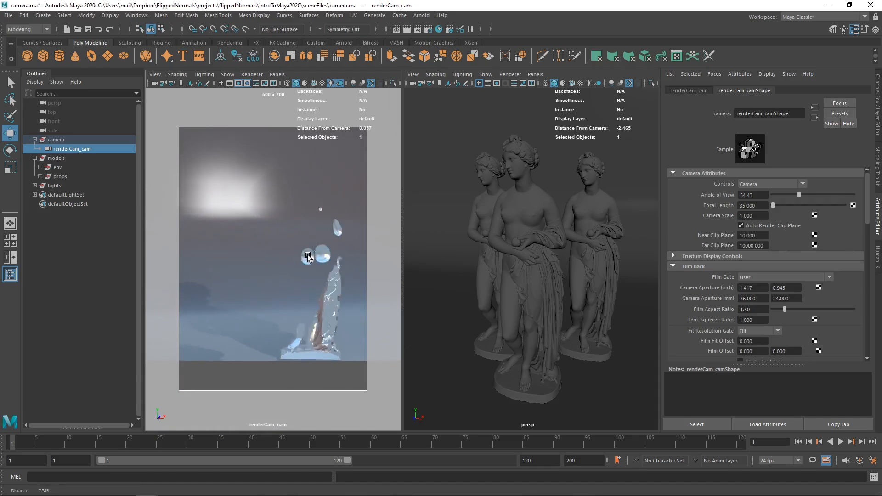
pyautogui.scroll(-5, 298, 252)
pyautogui.keyDown('alt'); pyautogui.moveTo(282, 246); pyautogui.dragTo(268, 236); pyautogui.keyUp('alt')
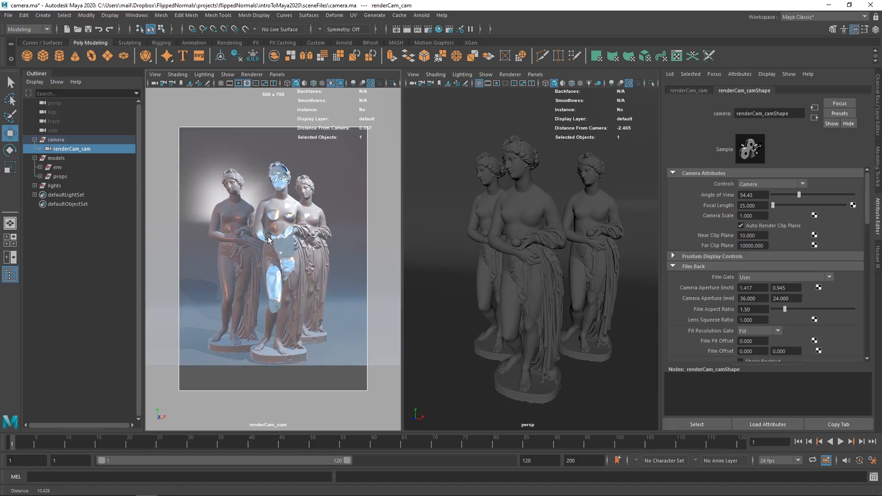
pyautogui.keyDown('alt'); pyautogui.moveTo(269, 235); pyautogui.dragTo(266, 233, button='right'); pyautogui.keyUp('alt')
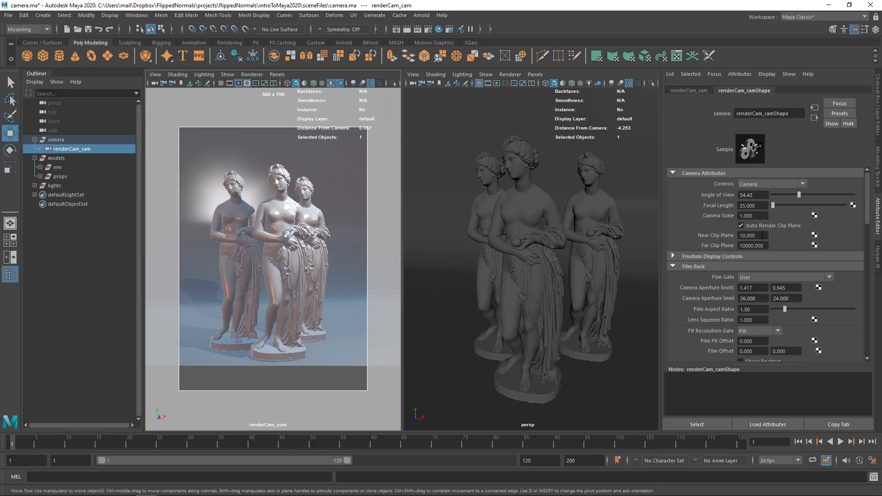
# - Set renderCam_cam's Near Clip Plane to 0.001
pyautogui.click(763, 235)
pyautogui.write('0.001')
pyautogui.press('Return')
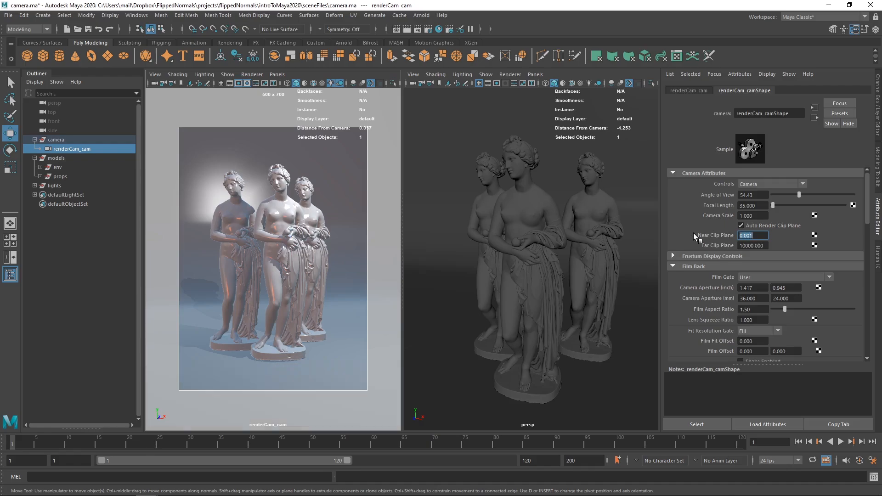
# - Try a Far Clip Plane of 10 on renderCam_cam while dollying towards the statues, and set it back to 10000
pyautogui.moveTo(740, 245); pyautogui.dragTo(751, 251)
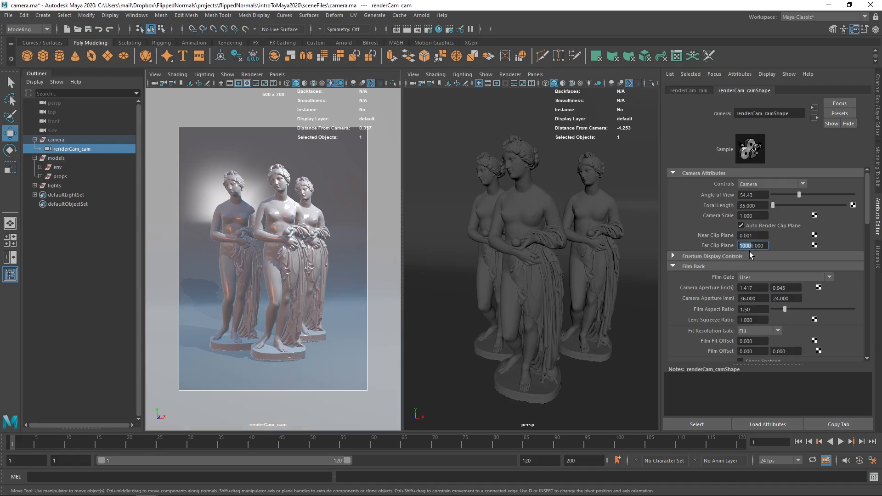
pyautogui.write('1')
pyautogui.press('Return')
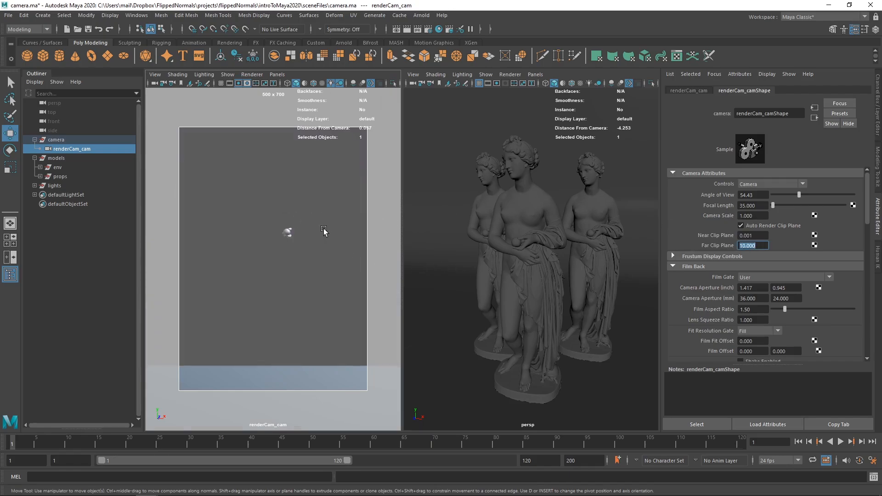
pyautogui.keyDown('alt'); pyautogui.moveTo(313, 231); pyautogui.dragTo(336, 227, button='right'); pyautogui.keyUp('alt')
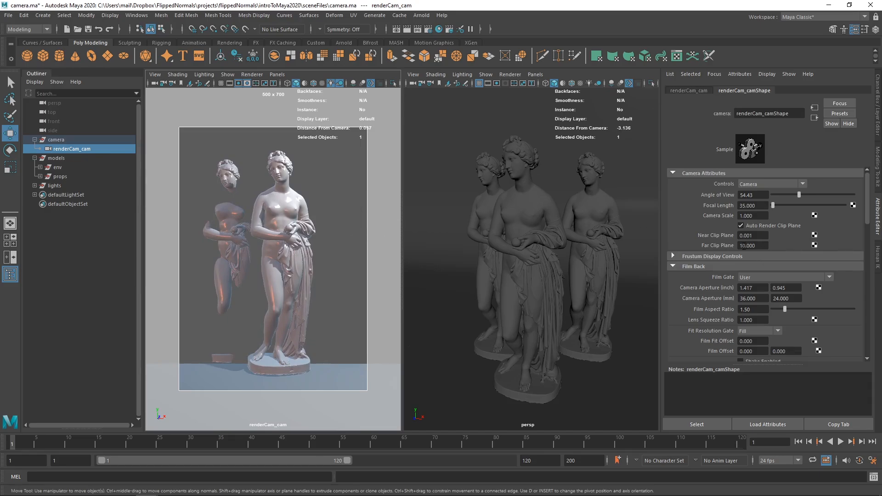
pyautogui.press('Return')
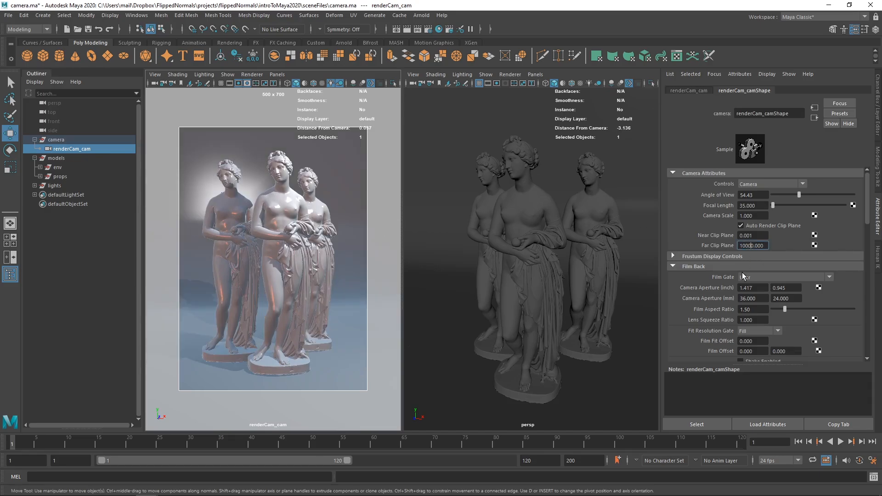
pyautogui.click(748, 248)
# - Toggle the camera lock on renderCam_cam on and off while its transform channels are displayed
pyautogui.click(163, 83)
pyautogui.hotkey('ctrl', 'a')
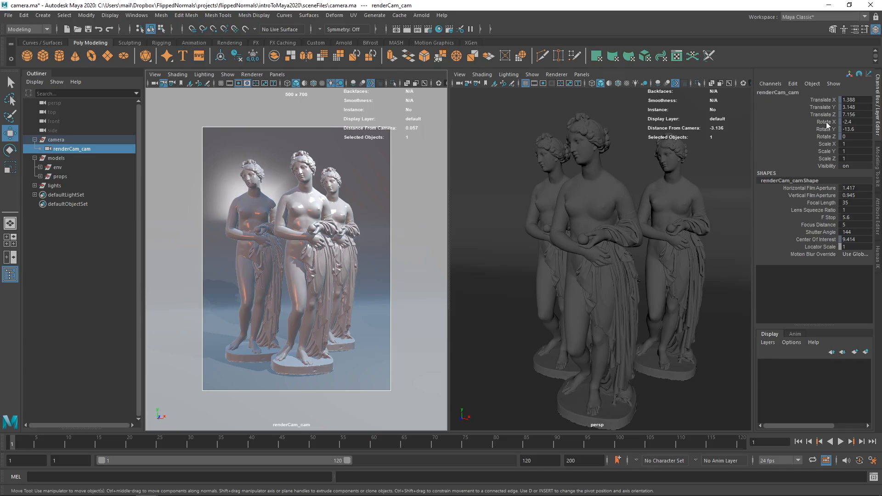
pyautogui.click(163, 82)
pyautogui.click(163, 82)
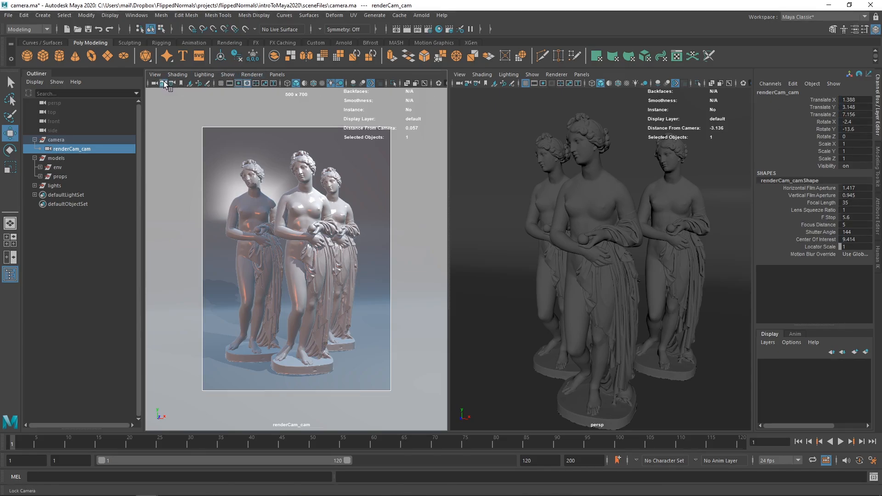
pyautogui.click(163, 82)
pyautogui.click(163, 84)
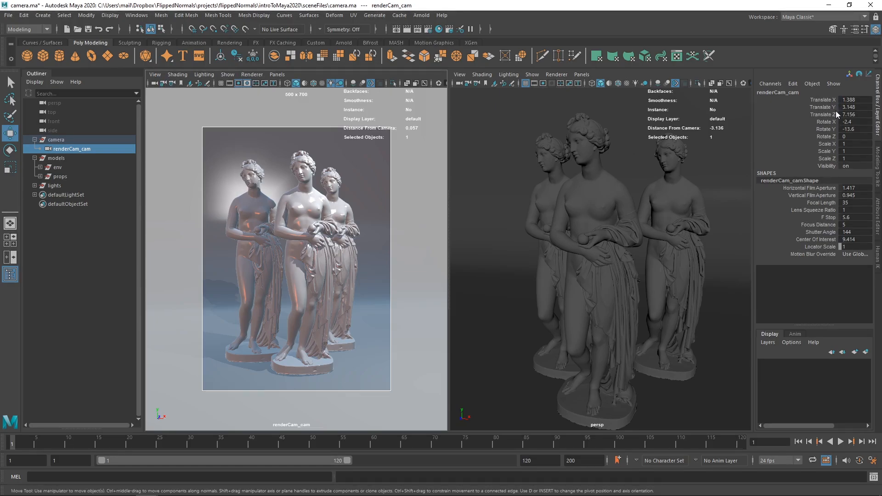
# - Select renderCam_cam's Translate channels together with Rotate X and Y, and look through their channel options
pyautogui.moveTo(826, 100); pyautogui.dragTo(825, 131)
pyautogui.rightClick(825, 132)
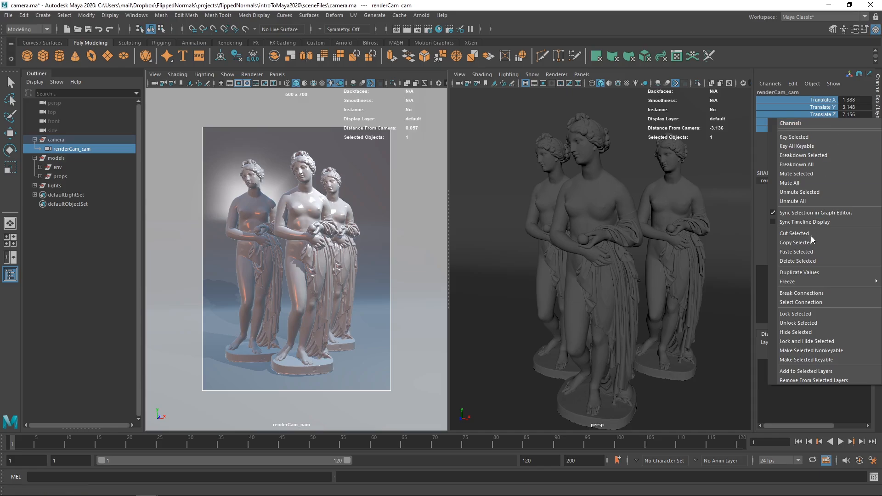
pyautogui.click(785, 261)
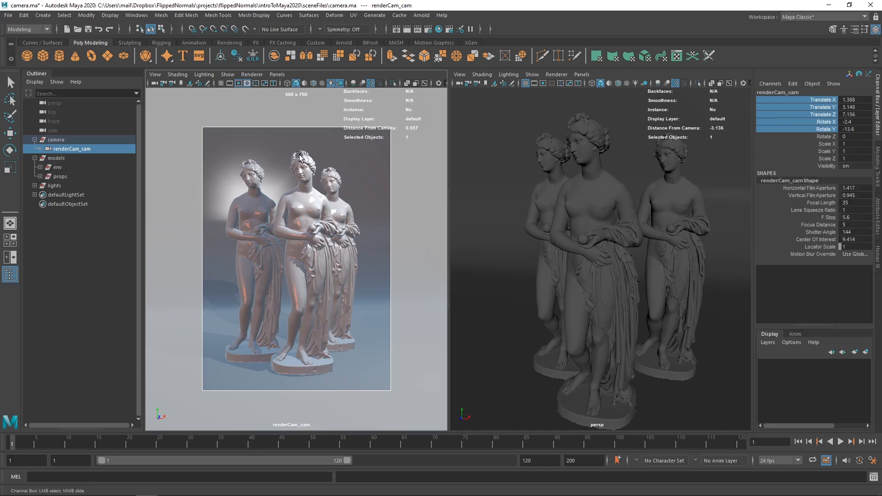
# - Return to renderCam_cam's shape attributes, collapse the Film Back settings, and display the Arnold camera settings
pyautogui.hotkey('ctrl', 'a')
pyautogui.press('w')
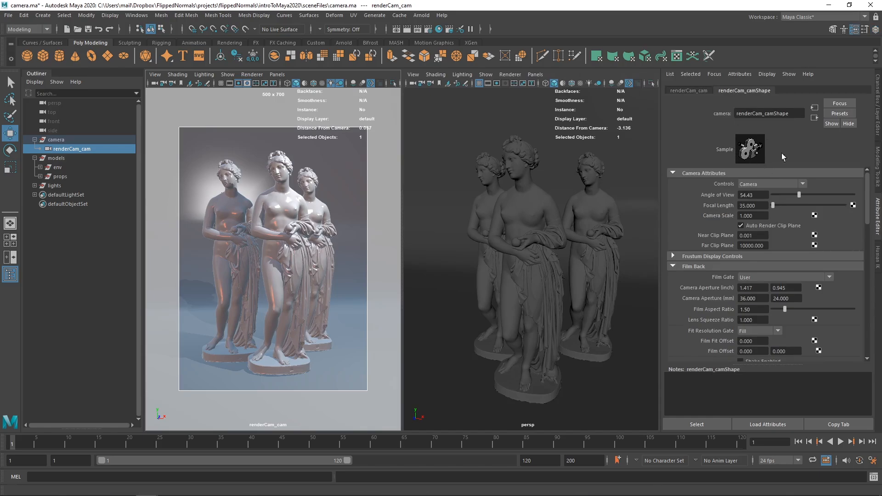
pyautogui.click(755, 267)
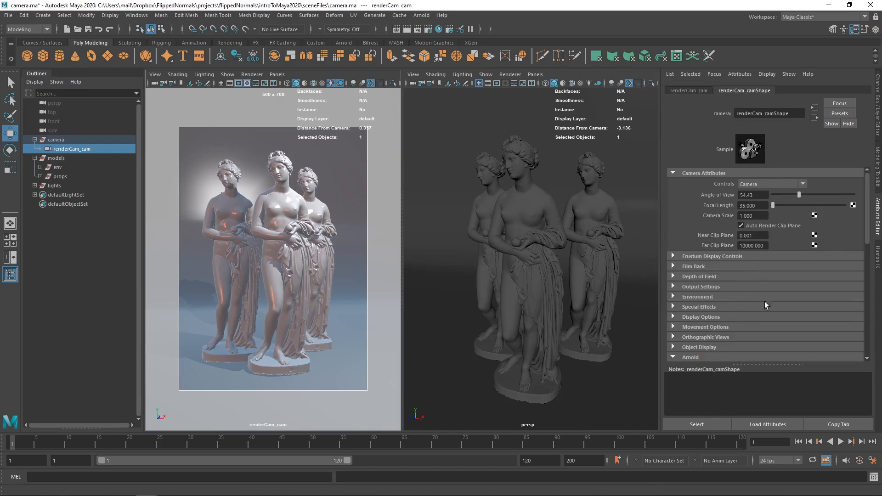
pyautogui.scroll(-5, 726, 257)
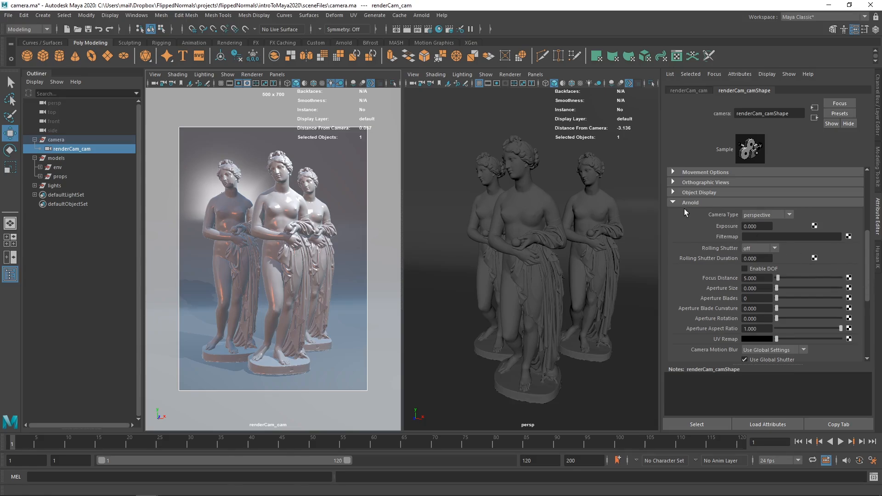
pyautogui.click(685, 203)
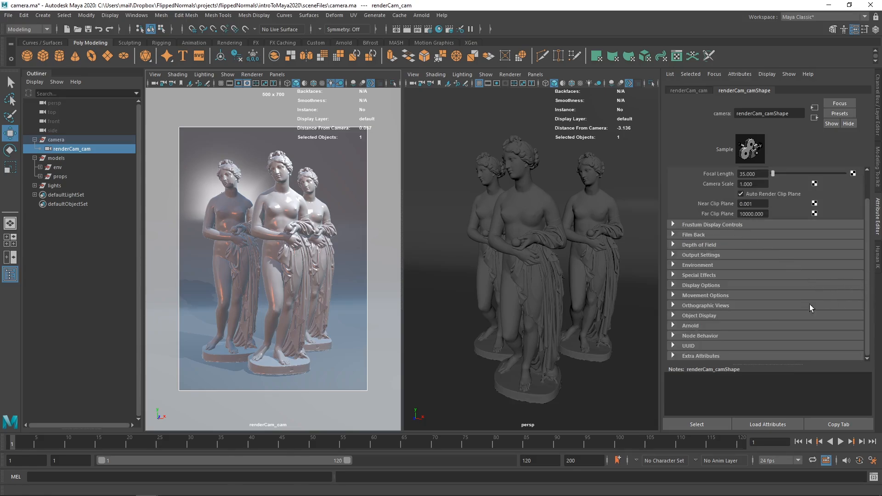
pyautogui.click(695, 327)
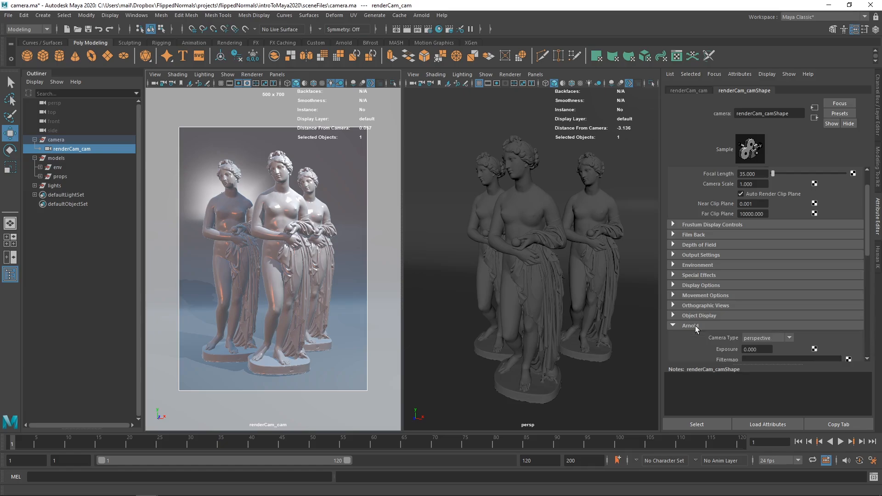
pyautogui.moveTo(871, 244); pyautogui.dragTo(865, 297)
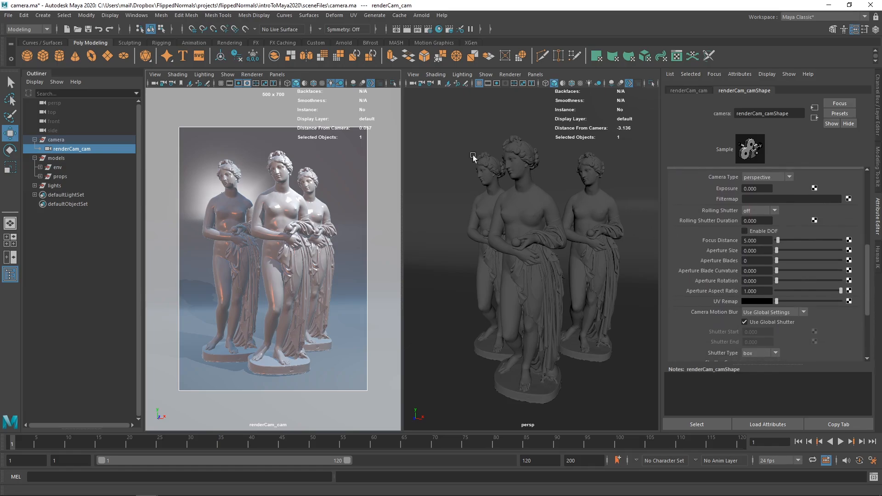
# - Open the Arnold RenderView and start rendering the scene through renderCam_camShape
pyautogui.click(426, 15)
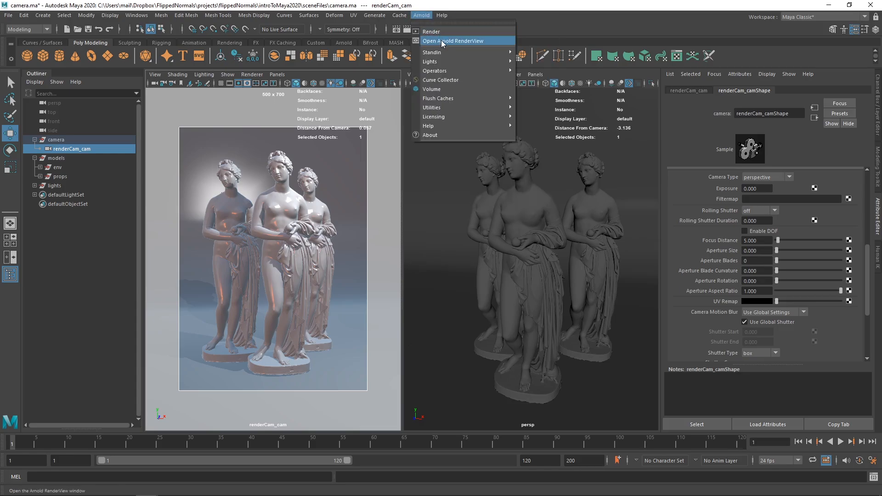
pyautogui.click(441, 40)
pyautogui.click(443, 108)
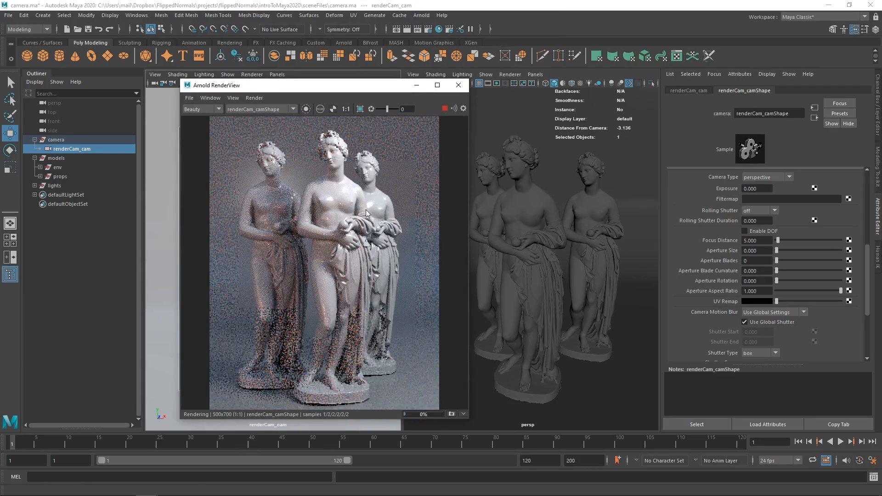
# - Try the vr_camera, fisheye and cylindrical Arnold camera types in the render, returning renderCam_cam to the perspective type
pyautogui.click(758, 178)
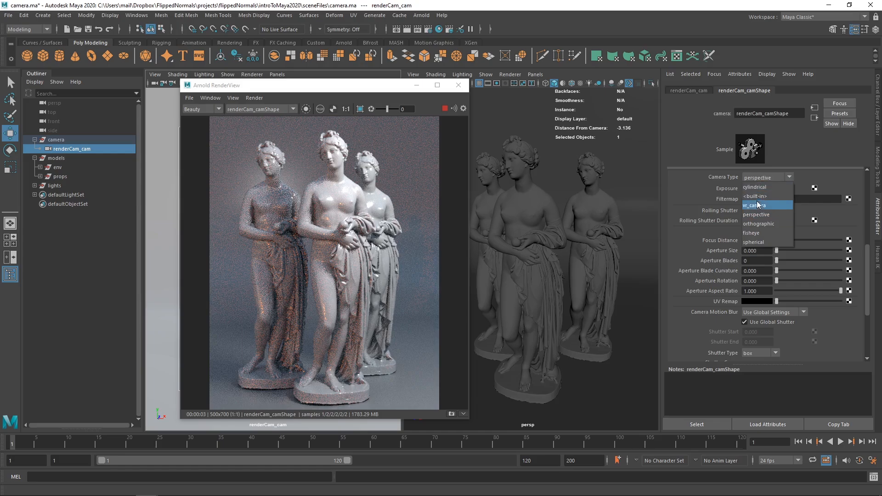
pyautogui.click(759, 205)
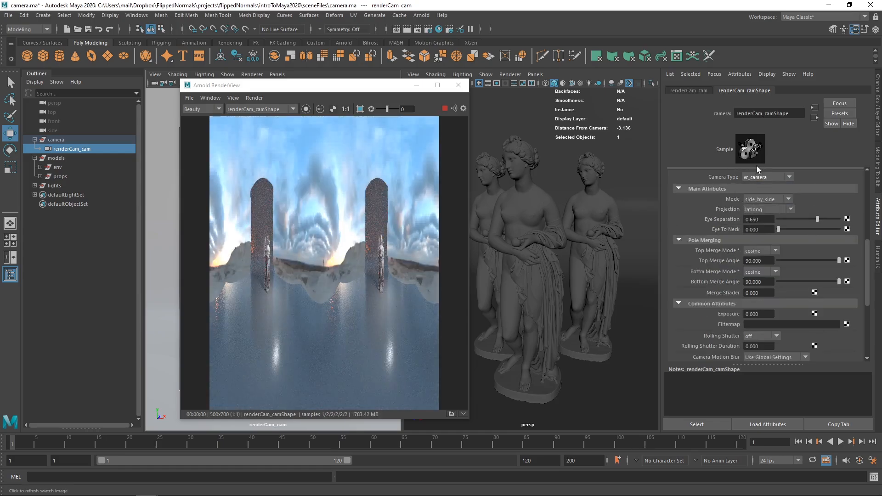
pyautogui.click(766, 178)
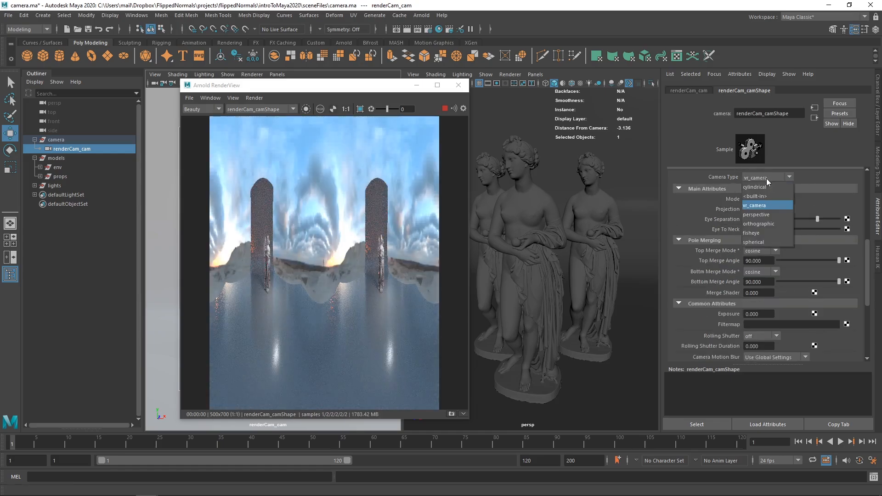
pyautogui.click(758, 233)
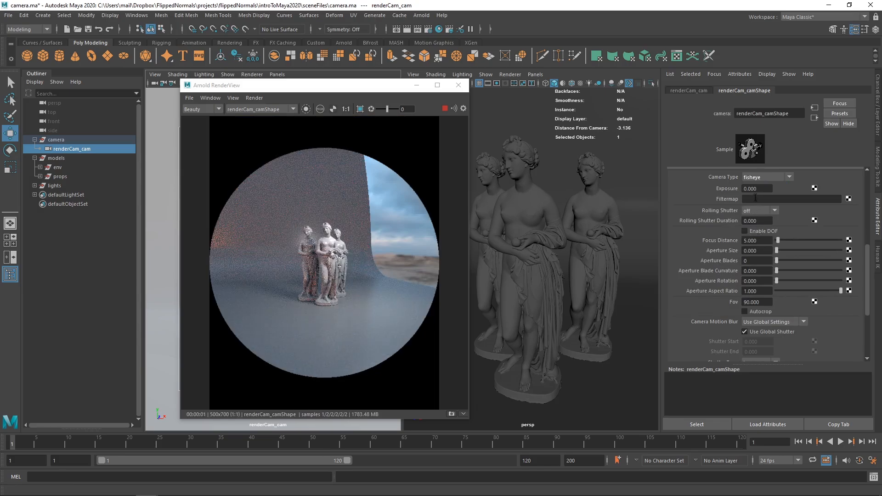
pyautogui.click(759, 177)
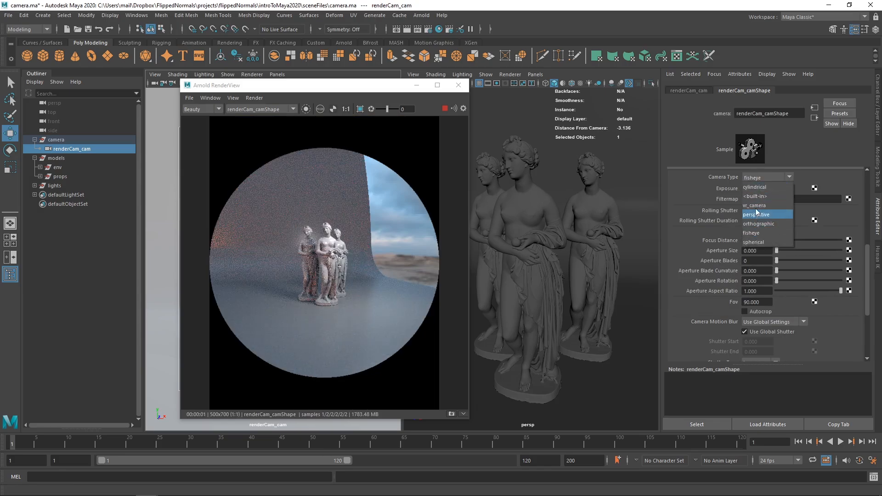
pyautogui.click(759, 187)
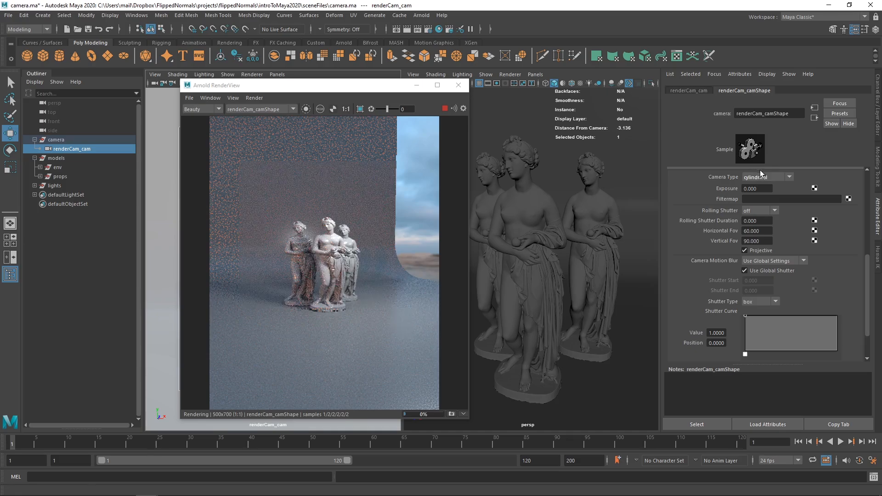
pyautogui.click(762, 178)
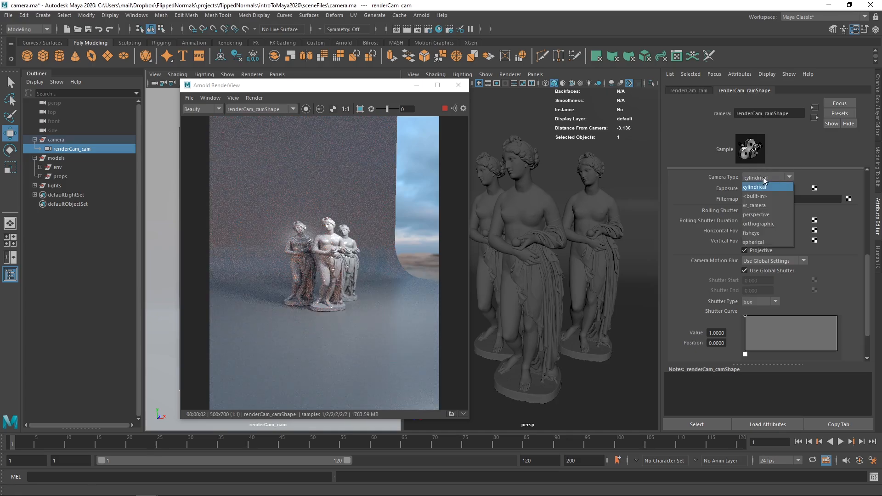
pyautogui.click(759, 214)
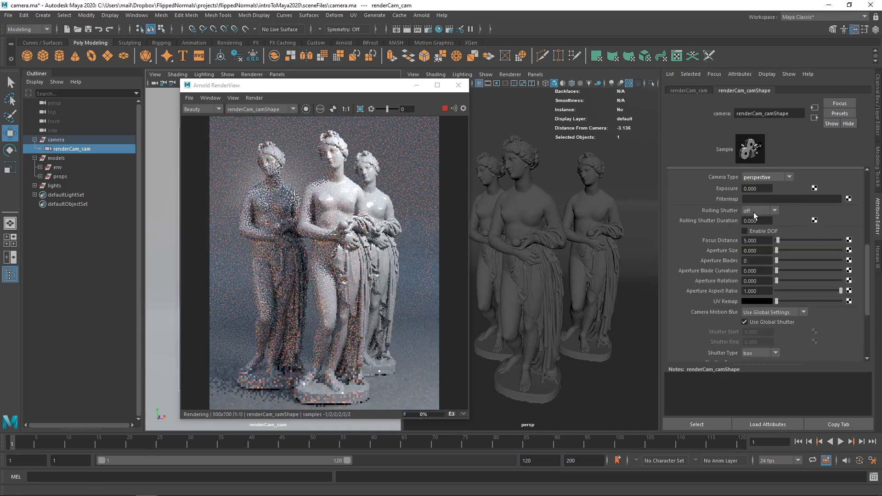
# - Try camera exposures of 1, -1 and -2 in the live render, returning the exposure to 0
pyautogui.click(757, 188)
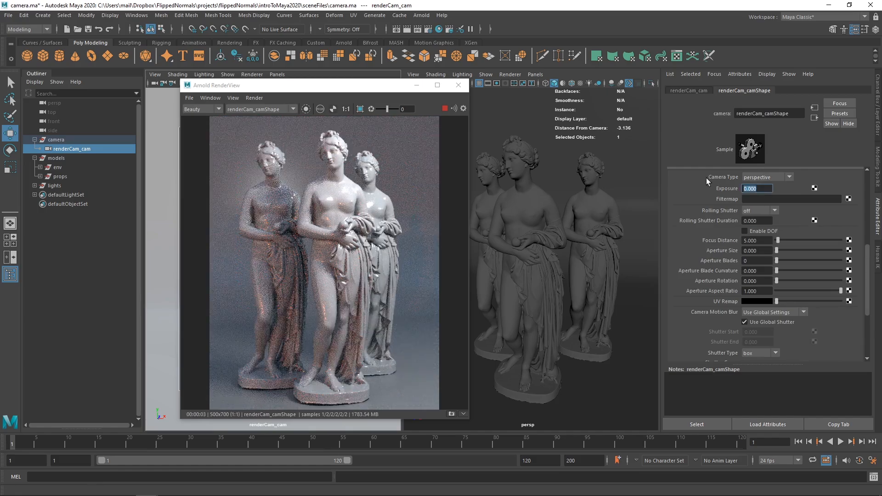
pyautogui.write('1')
pyautogui.press('Return')
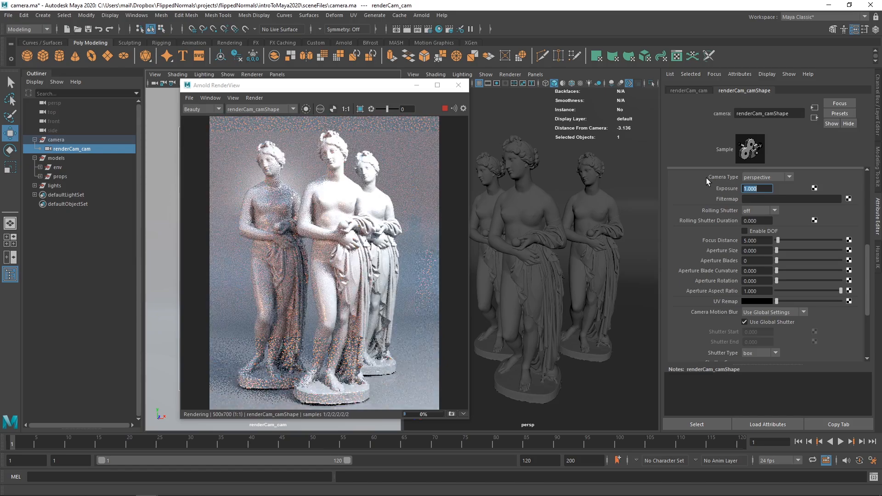
pyautogui.write('-')
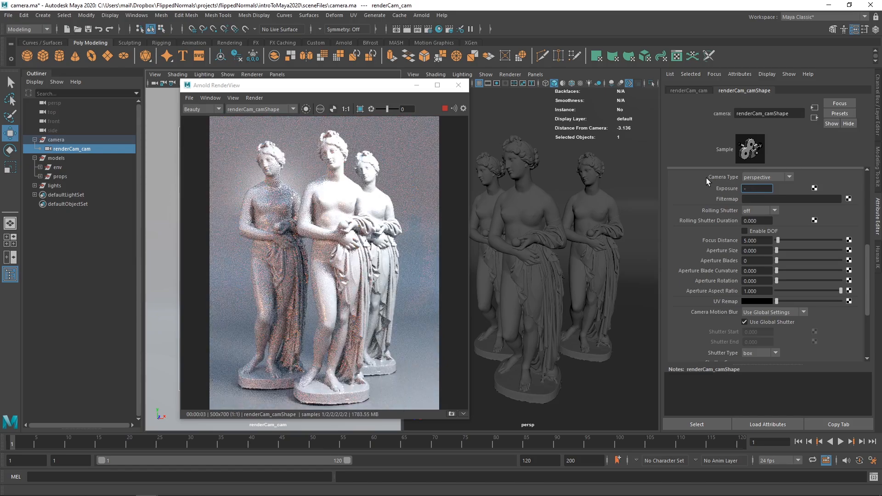
pyautogui.write('1')
pyautogui.press('Return')
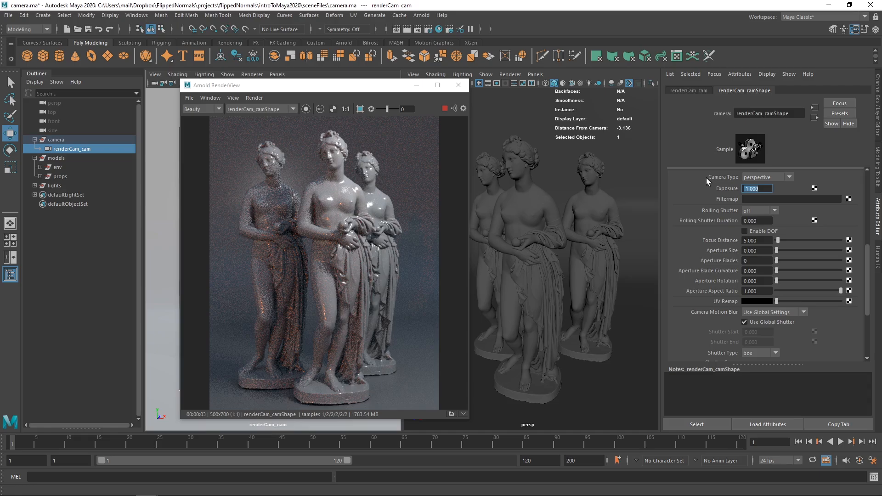
pyautogui.write('0')
pyautogui.press('Return')
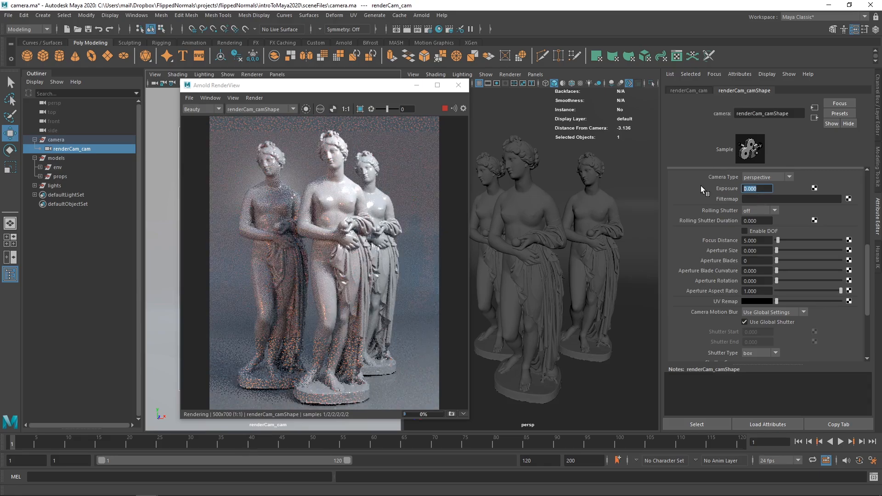
pyautogui.write('-2')
pyautogui.press('Return')
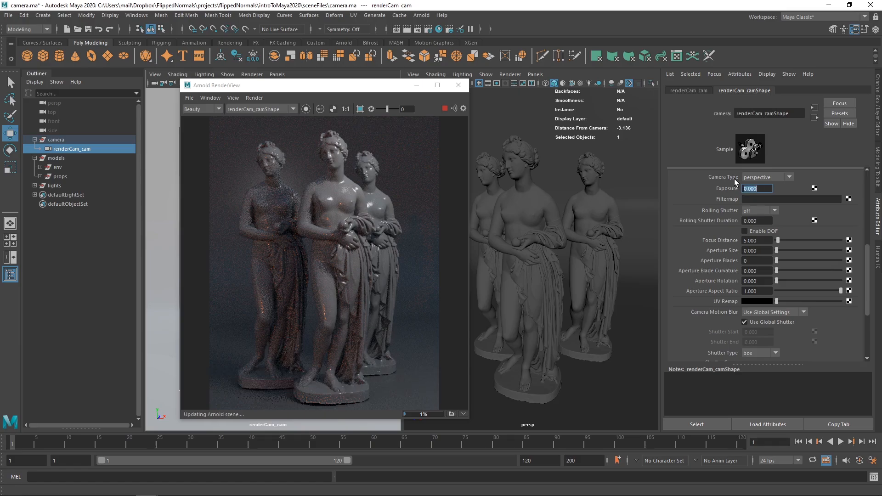
pyautogui.write('0')
pyautogui.press('Return')
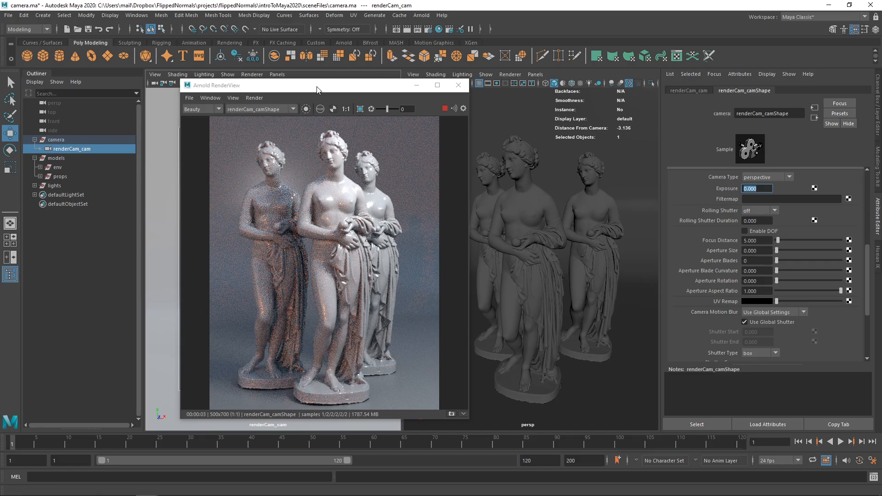
# - Move the Arnold RenderView off the renderCam_cam view and reframe the camera closer on the statues' upper bodies
pyautogui.moveTo(317, 90); pyautogui.dragTo(517, 109)
pyautogui.keyDown('alt'); pyautogui.moveTo(296, 199); pyautogui.dragTo(298, 213, button='middle'); pyautogui.keyUp('alt')
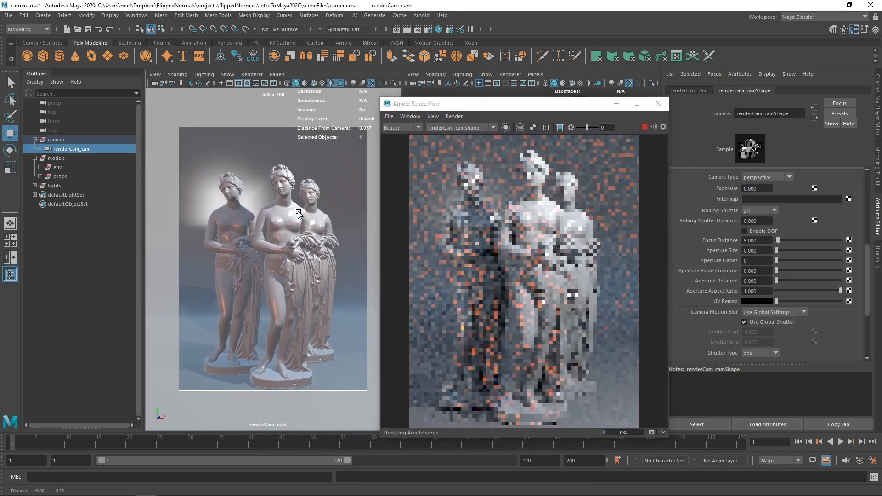
pyautogui.keyDown('alt'); pyautogui.moveTo(298, 211); pyautogui.dragTo(296, 245, button='right'); pyautogui.keyUp('alt')
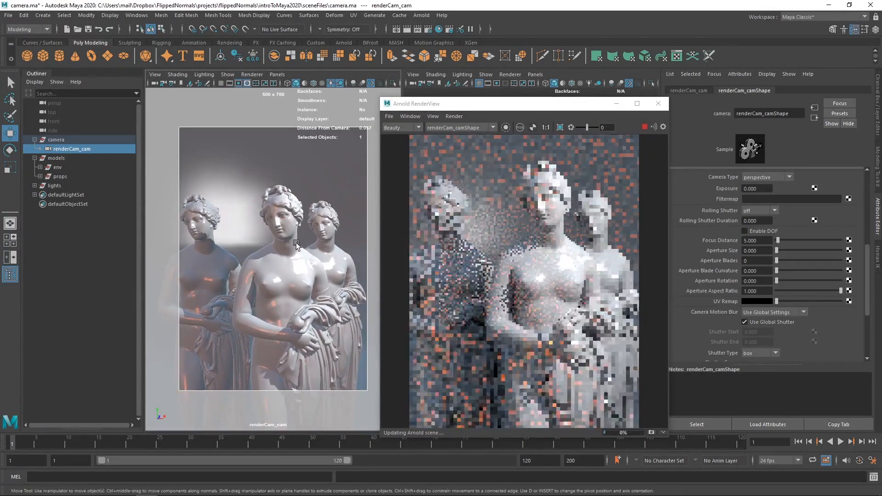
pyautogui.keyDown('alt'); pyautogui.moveTo(296, 243); pyautogui.dragTo(332, 256, button='middle'); pyautogui.keyUp('alt')
pyautogui.keyDown('alt'); pyautogui.moveTo(327, 221); pyautogui.dragTo(328, 235, button='right'); pyautogui.keyUp('alt')
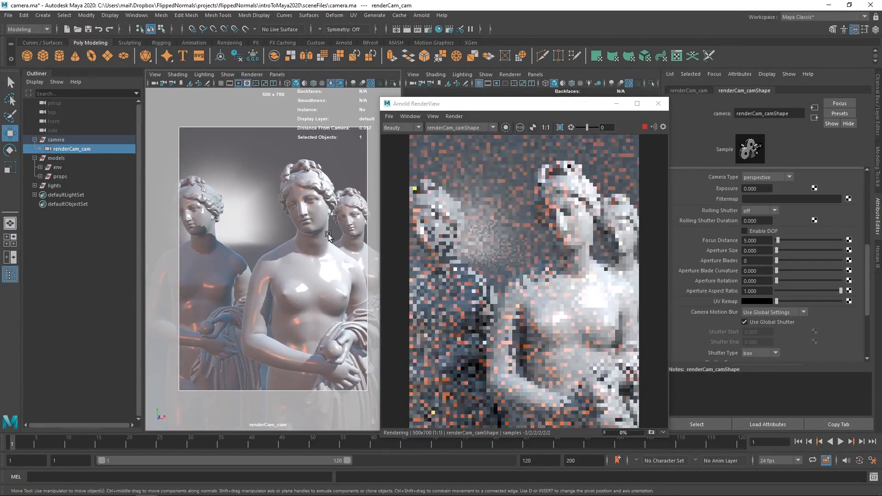
pyautogui.keyDown('alt'); pyautogui.moveTo(328, 234); pyautogui.dragTo(297, 232); pyautogui.keyUp('alt')
# - Move the two rear statues beside the front statue and reframe renderCam_cam on all three heads
pyautogui.click(365, 237)
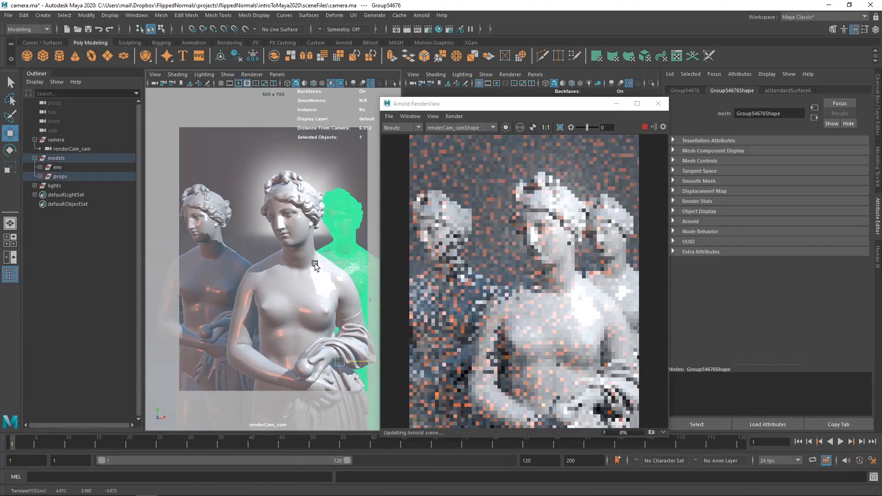
pyautogui.click(179, 248)
pyautogui.click(216, 252)
pyautogui.moveTo(216, 252); pyautogui.dragTo(284, 251, button='middle')
pyautogui.keyDown('alt'); pyautogui.moveTo(312, 242); pyautogui.dragTo(343, 250, button='right'); pyautogui.keyUp('alt')
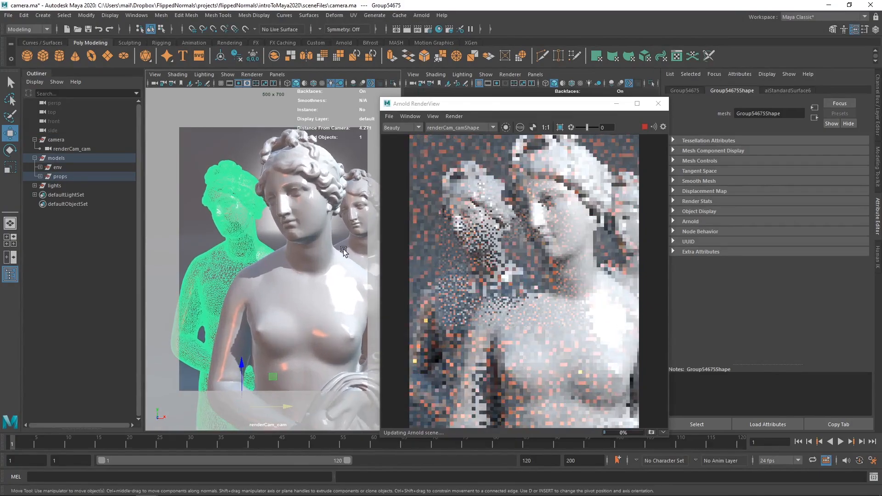
pyautogui.keyDown('alt'); pyautogui.moveTo(324, 245); pyautogui.dragTo(307, 267, button='middle'); pyautogui.keyUp('alt')
pyautogui.keyDown('alt'); pyautogui.moveTo(307, 267); pyautogui.dragTo(309, 244); pyautogui.keyUp('alt')
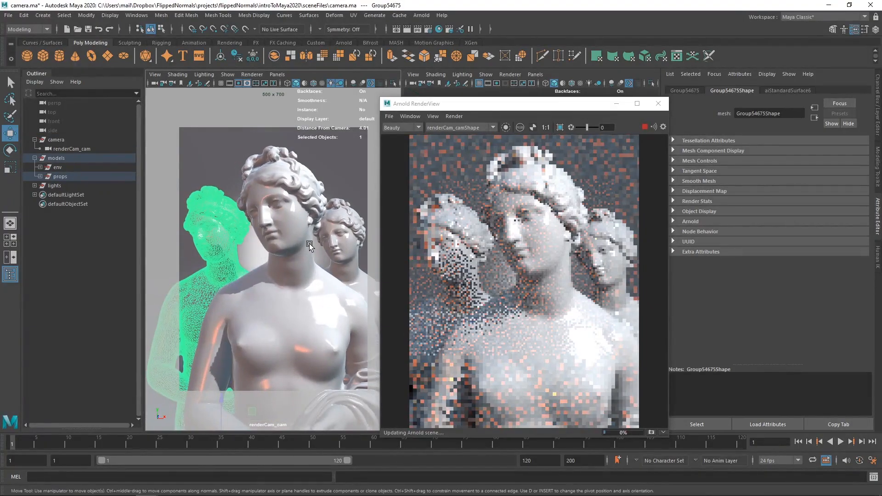
# - Select the front statue and turn off Selection Highlighting in the renderCam_cam view
pyautogui.click(285, 213)
pyautogui.moveTo(285, 211)
pyautogui.keyDown('alt'); pyautogui.mouseDown()
pyautogui.moveTo(291, 219)
pyautogui.moveTo(291, 204)
pyautogui.mouseUp(); pyautogui.keyUp('alt')
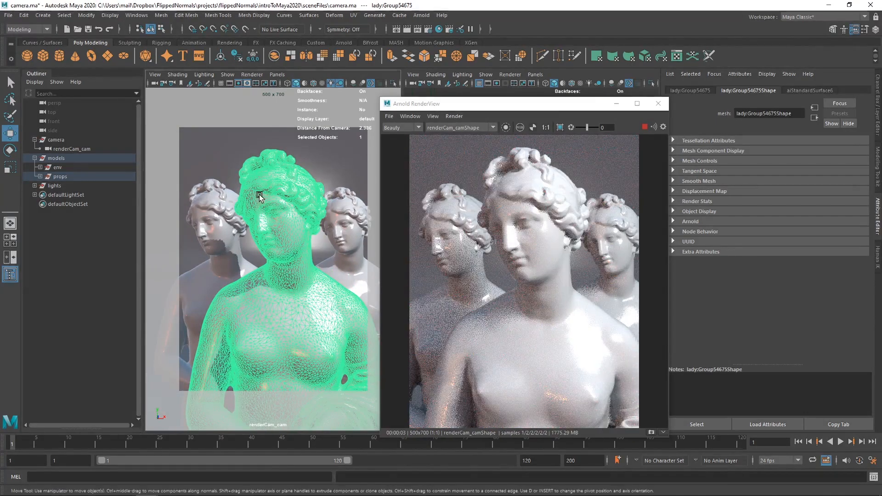
pyautogui.click(228, 74)
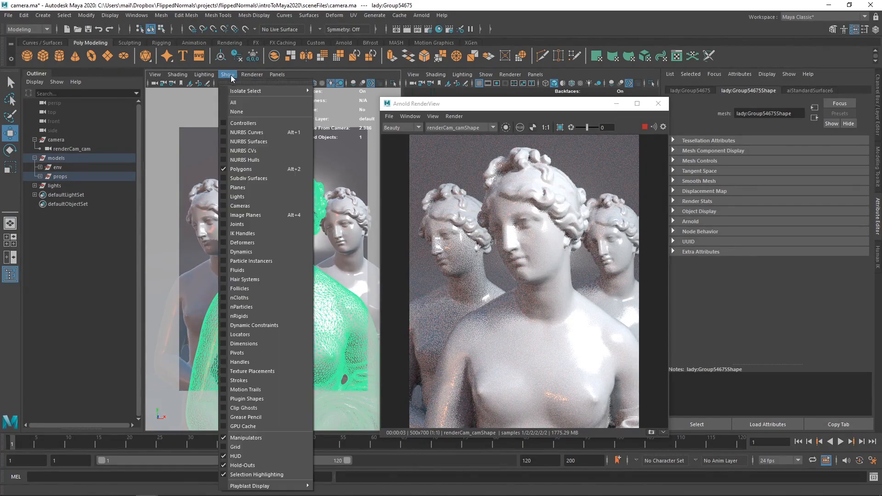
pyautogui.click(247, 475)
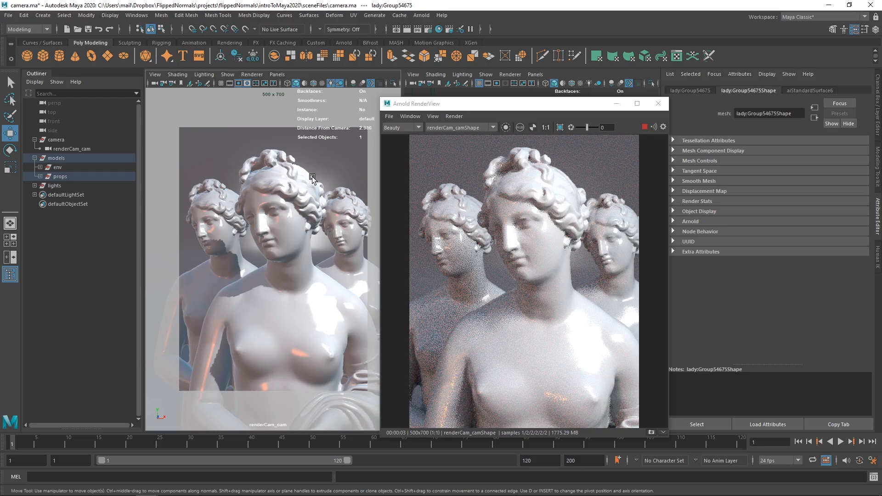
# - Select each of the three statues in turn to check how selections look without highlighting
pyautogui.click(344, 198)
pyautogui.click(286, 213)
pyautogui.click(224, 218)
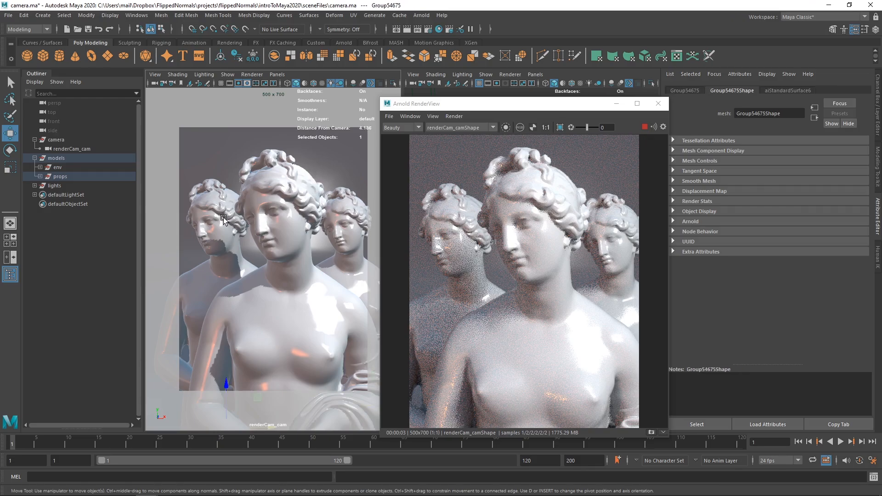
pyautogui.click(344, 222)
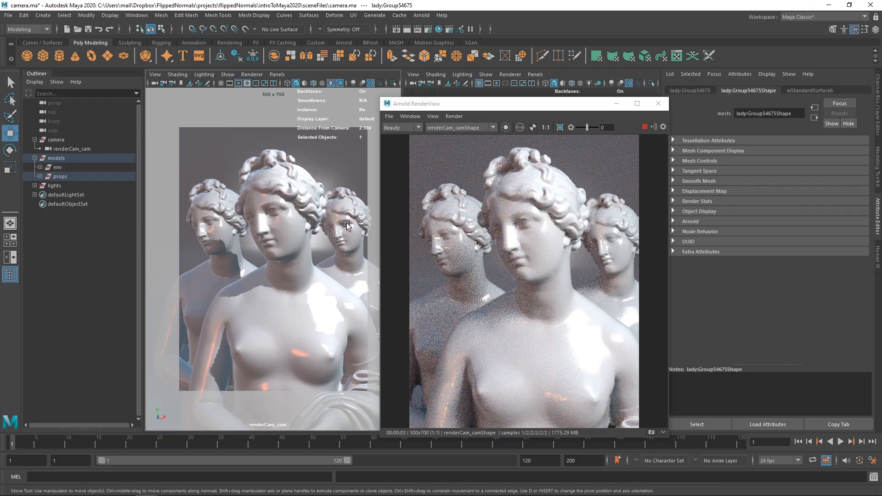
pyautogui.click(266, 214)
pyautogui.click(338, 217)
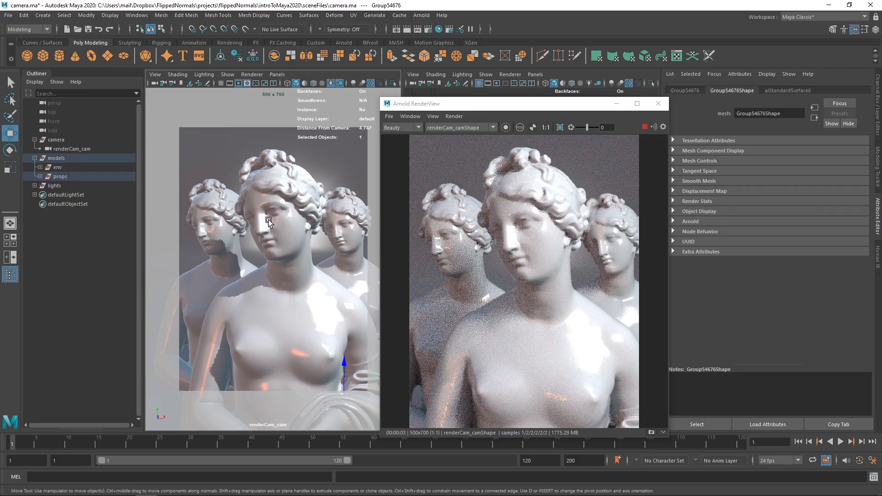
pyautogui.click(266, 223)
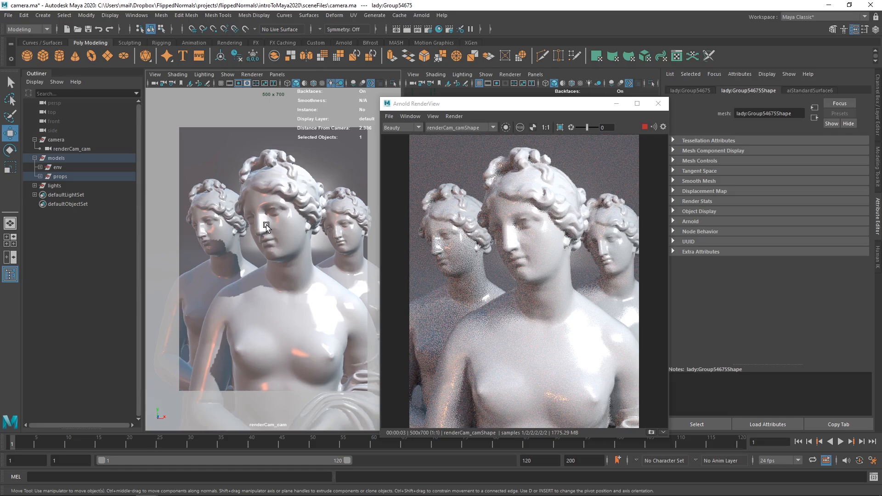
# - Select renderCam_cam from its view, enable its Arnold depth of field, and move the RenderView clear of the persp view
pyautogui.moveTo(455, 104); pyautogui.dragTo(430, 97)
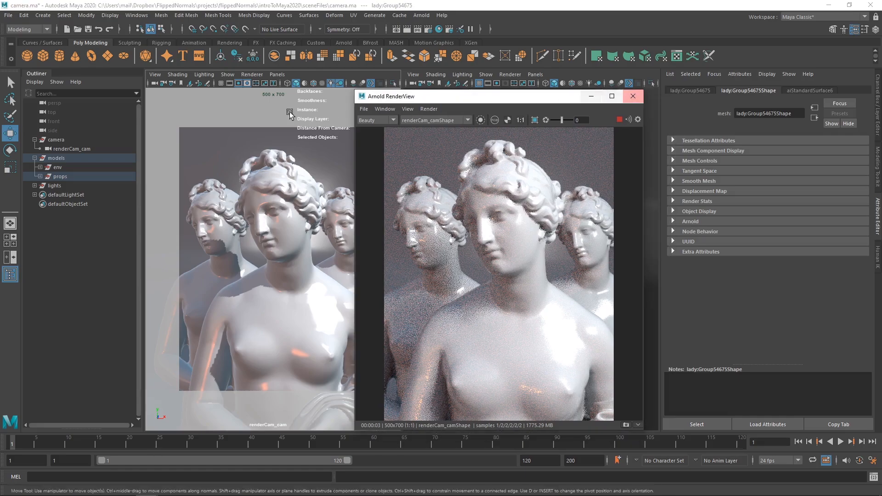
pyautogui.click(154, 83)
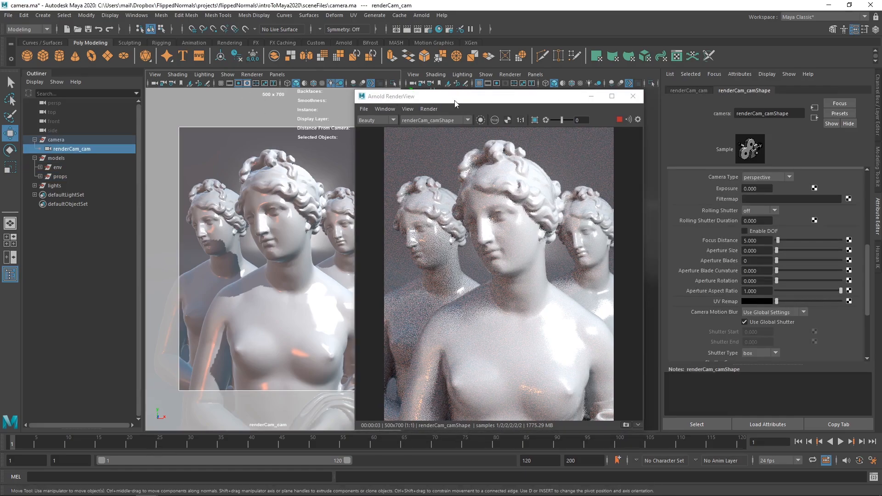
pyautogui.moveTo(455, 104); pyautogui.dragTo(247, 98)
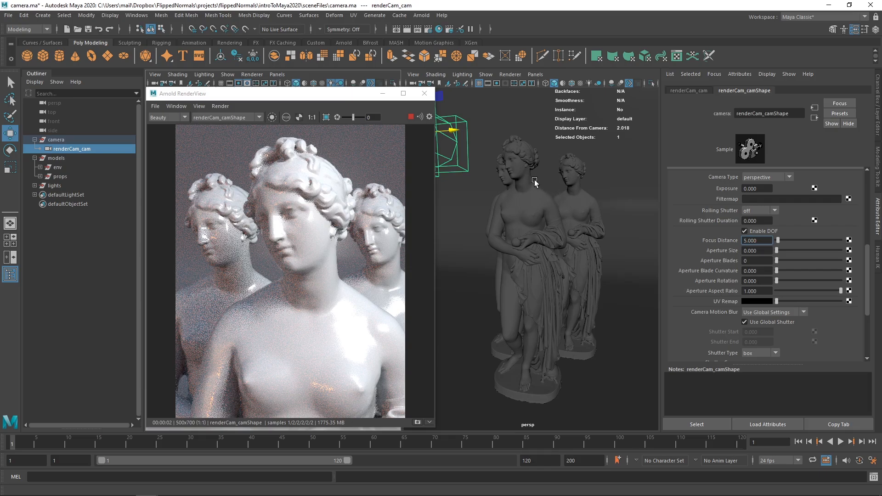
# - Examine the spacing between renderCam_cam and the three statues in the persp view to judge the focus distance
pyautogui.keyDown('alt'); pyautogui.moveTo(534, 180); pyautogui.dragTo(567, 182); pyautogui.keyUp('alt')
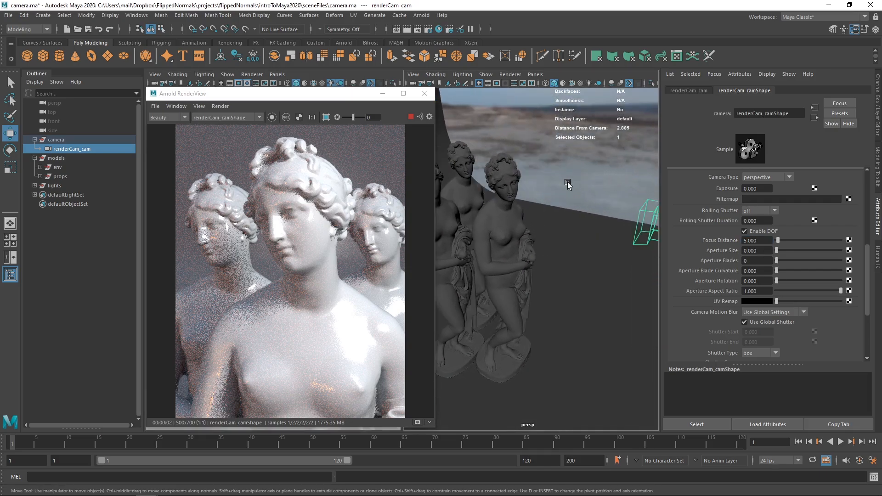
pyautogui.scroll(-2, 572, 179)
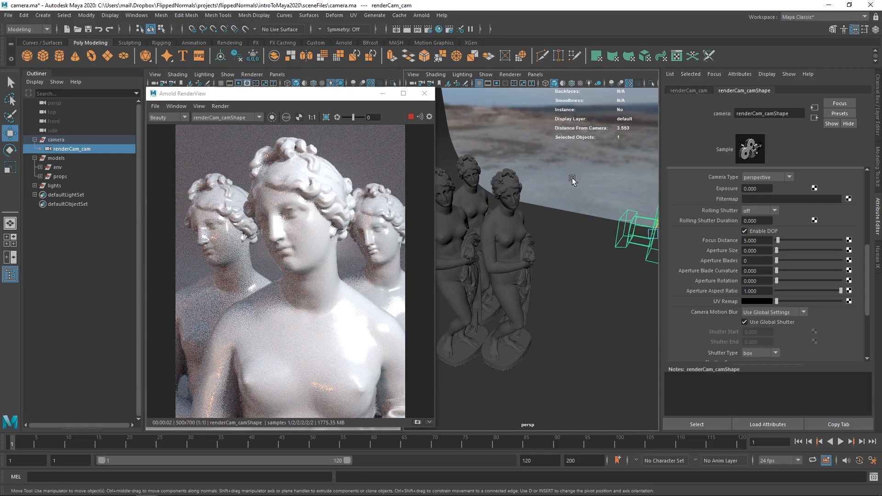
pyautogui.click(766, 244)
pyautogui.keyDown('alt'); pyautogui.moveTo(562, 230); pyautogui.dragTo(626, 221); pyautogui.keyUp('alt')
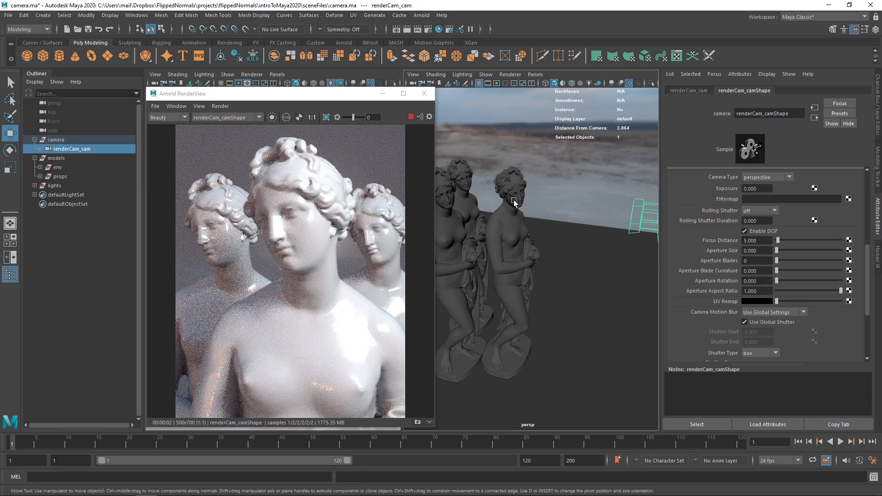
pyautogui.keyDown('alt'); pyautogui.moveTo(514, 202); pyautogui.dragTo(522, 199); pyautogui.keyUp('alt')
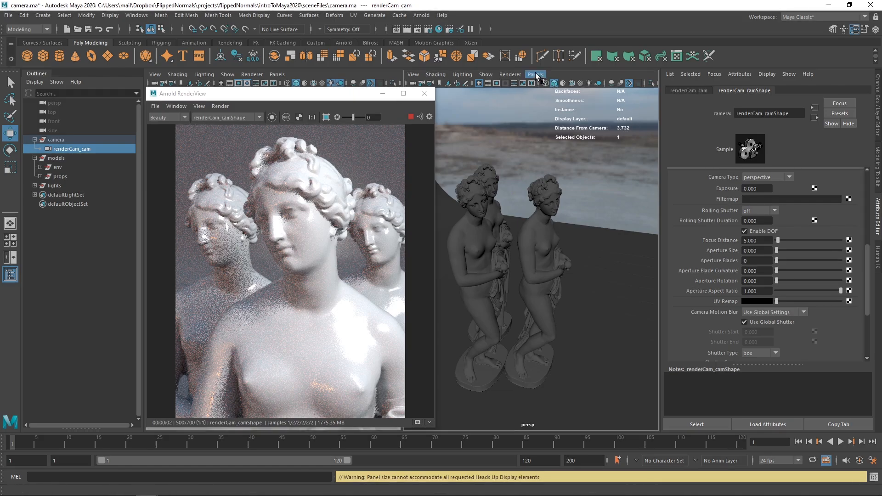
# - Look up the Heads Up Display options and move the RenderView off the renderCam_cam view
pyautogui.click(111, 15)
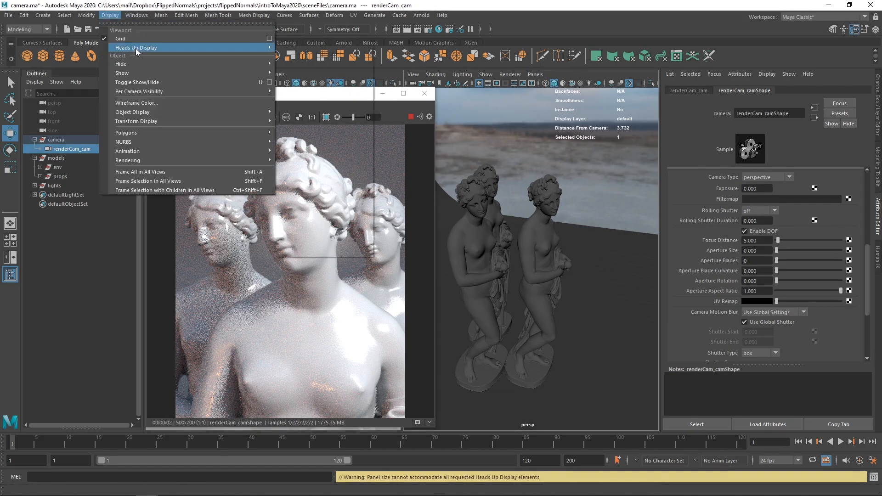
pyautogui.moveTo(136, 48)
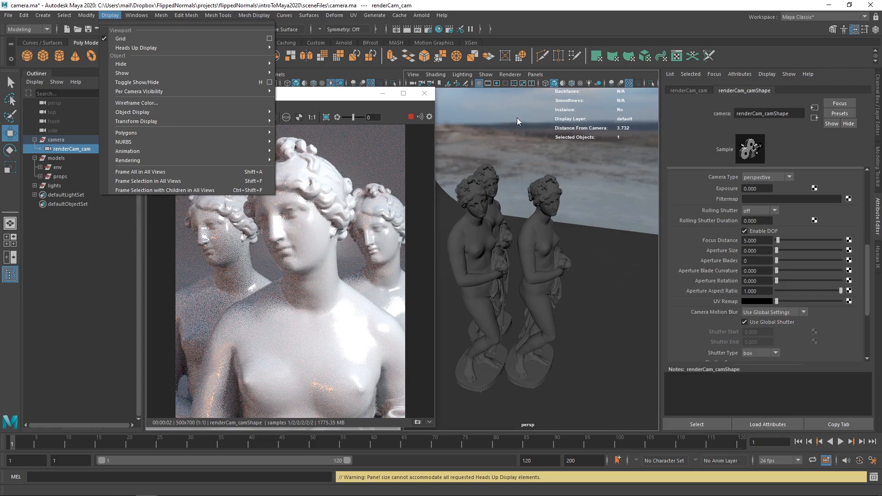
pyautogui.click(346, 93)
pyautogui.moveTo(352, 97); pyautogui.dragTo(534, 102)
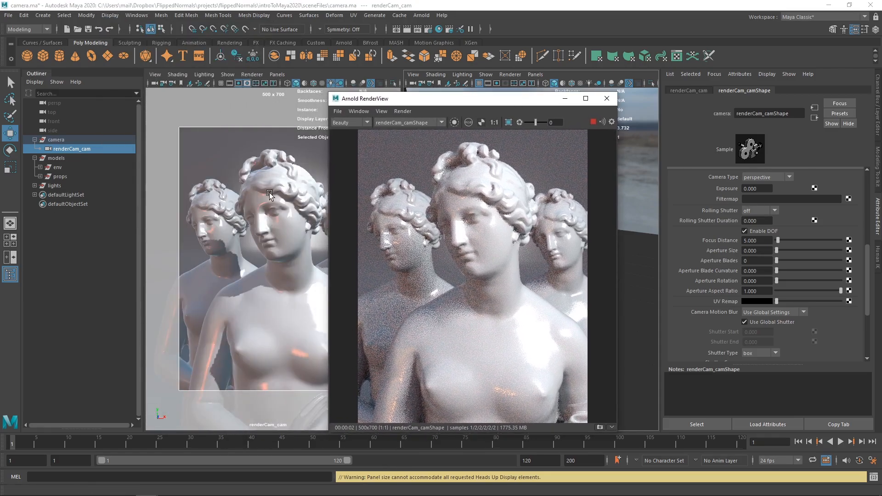
# - Select the front statue in the renderCam_cam view, move the RenderView aside and inspect its Distance From Camera and pivot
pyautogui.click(270, 195)
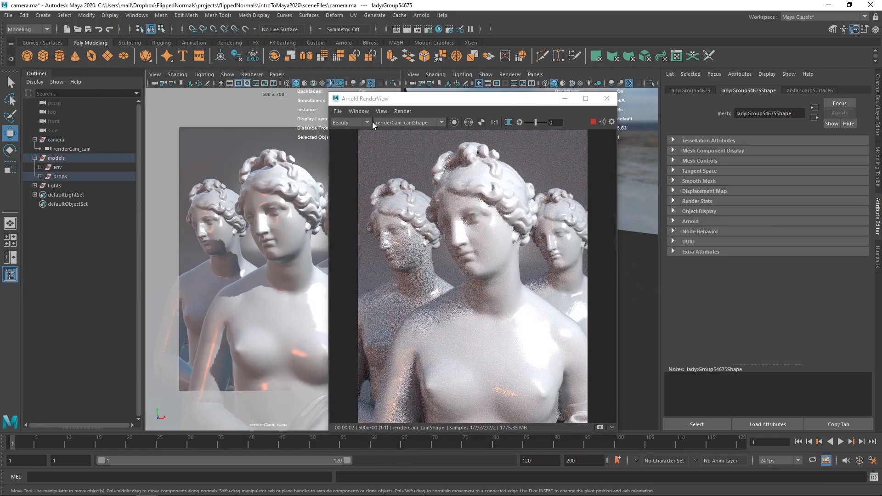
pyautogui.moveTo(393, 106); pyautogui.dragTo(440, 108)
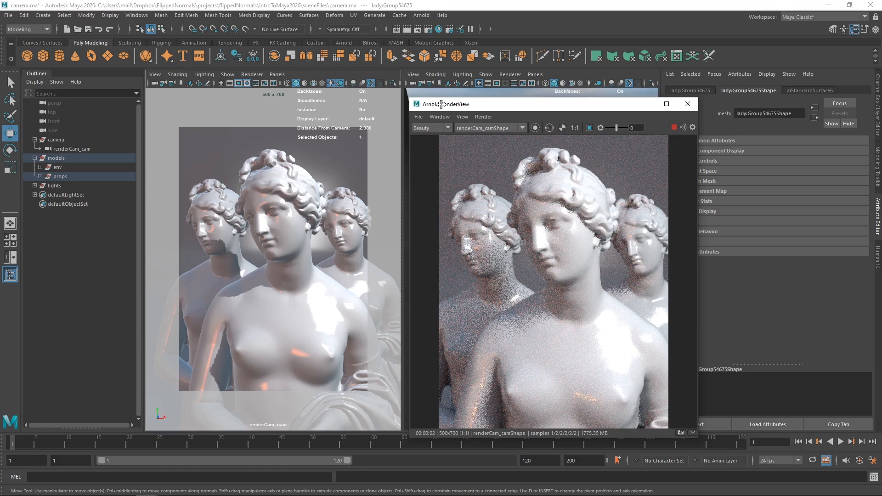
pyautogui.moveTo(442, 104); pyautogui.dragTo(49, 102)
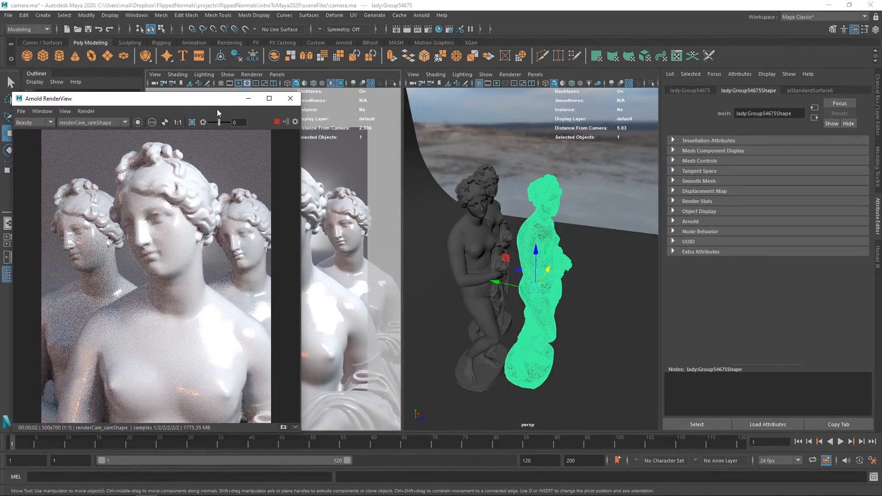
pyautogui.keyDown('alt'); pyautogui.moveTo(527, 252); pyautogui.dragTo(558, 295); pyautogui.keyUp('alt')
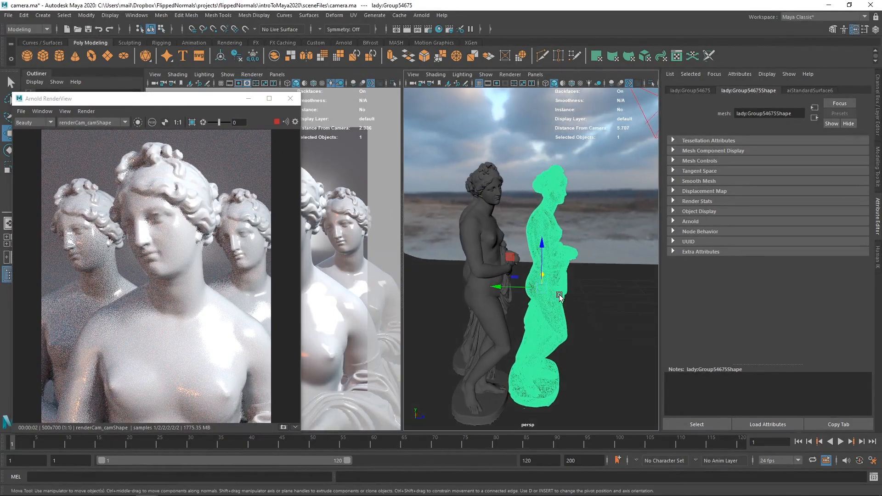
# - Create a locator for measuring the camera distance
pyautogui.click(42, 15)
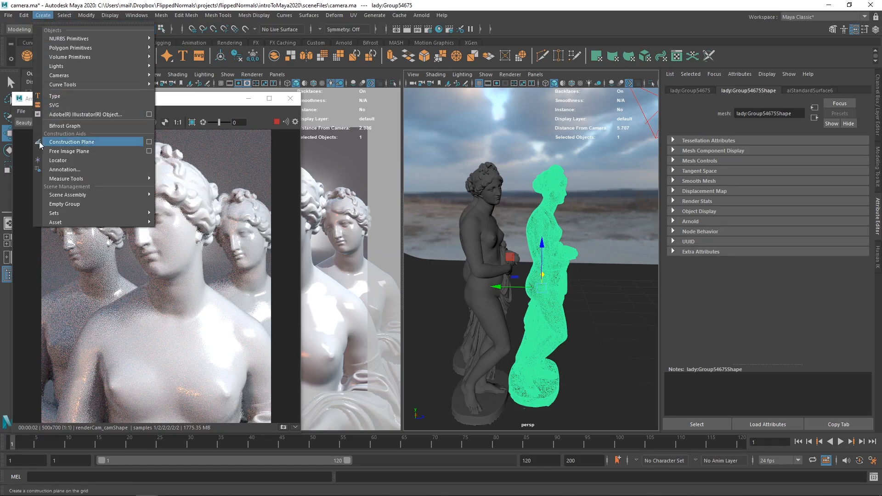
pyautogui.click(55, 167)
pyautogui.click(474, 264)
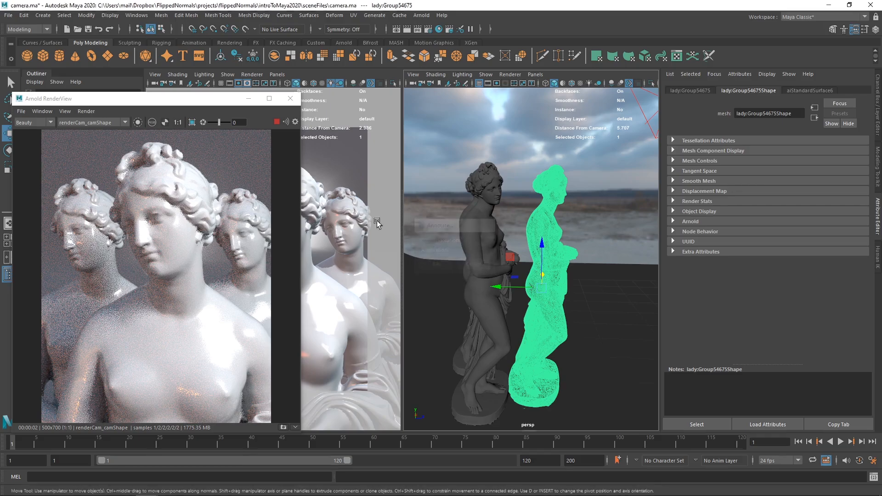
pyautogui.click(42, 15)
pyautogui.click(75, 160)
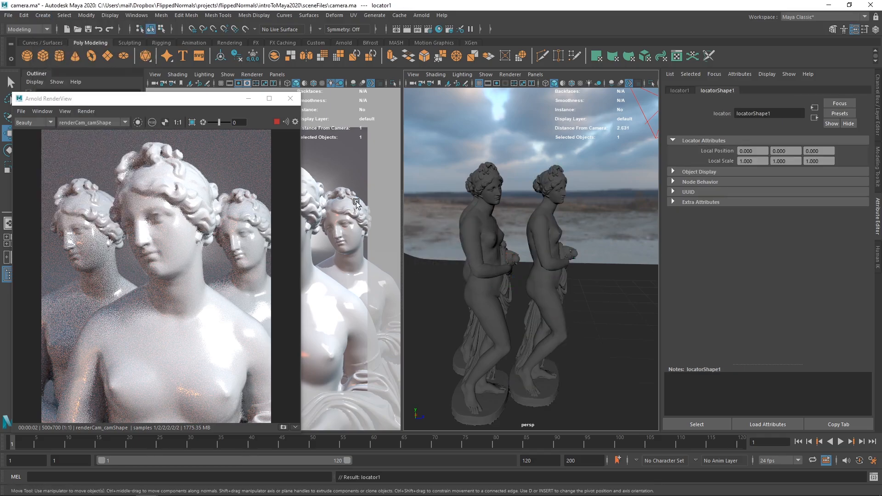
# - Move the locator from the origin to the front statue's head with vertex snapping and frame it in the persp view
pyautogui.keyDown('alt'); pyautogui.moveTo(521, 275); pyautogui.dragTo(528, 299, button='right'); pyautogui.keyUp('alt')
pyautogui.keyDown('alt'); pyautogui.moveTo(557, 310); pyautogui.dragTo(557, 256, button='middle'); pyautogui.keyUp('alt')
pyautogui.keyDown('alt'); pyautogui.moveTo(557, 255); pyautogui.dragTo(460, 273); pyautogui.keyUp('alt')
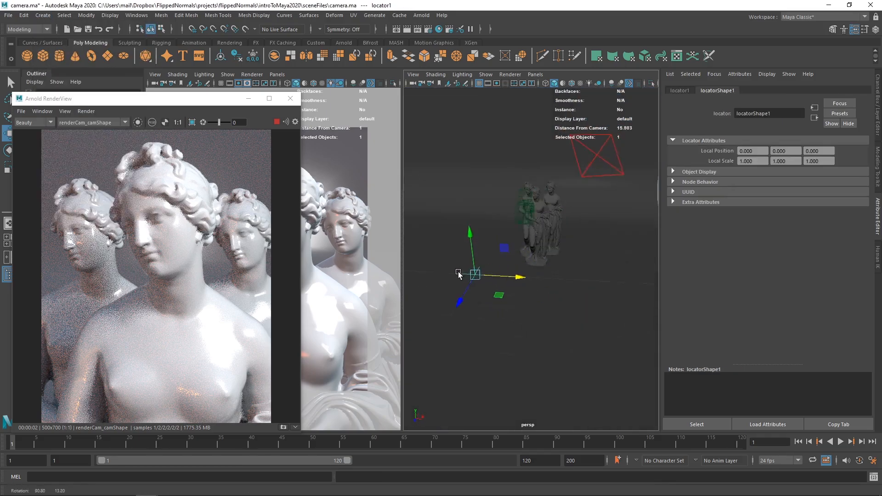
pyautogui.keyDown('alt'); pyautogui.moveTo(460, 273); pyautogui.dragTo(500, 279, button='middle'); pyautogui.keyUp('alt')
pyautogui.keyDown('alt'); pyautogui.moveTo(500, 278); pyautogui.dragTo(536, 256, button='right'); pyautogui.keyUp('alt')
pyautogui.keyDown('alt'); pyautogui.moveTo(537, 257); pyautogui.dragTo(526, 290, button='middle'); pyautogui.keyUp('alt')
pyautogui.keyDown('alt'); pyautogui.moveTo(526, 289); pyautogui.dragTo(548, 274); pyautogui.keyUp('alt')
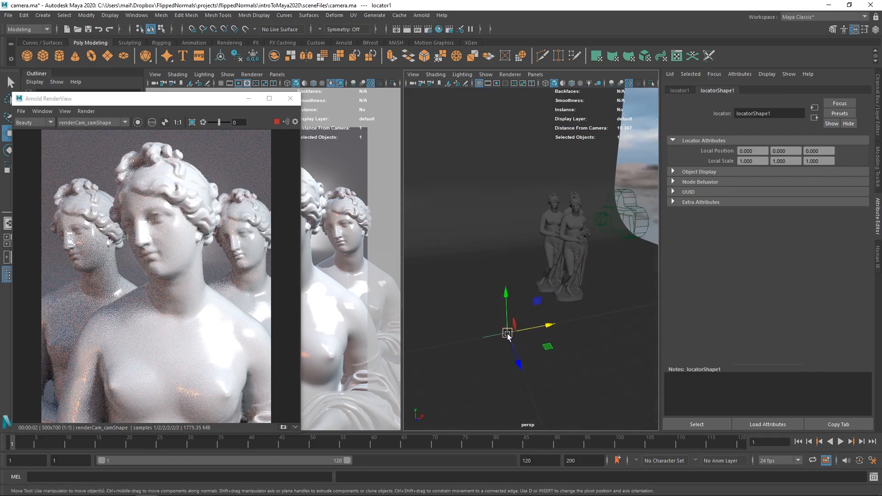
pyautogui.press('v')
pyautogui.moveTo(507, 334); pyautogui.dragTo(576, 207)
pyautogui.press('f')
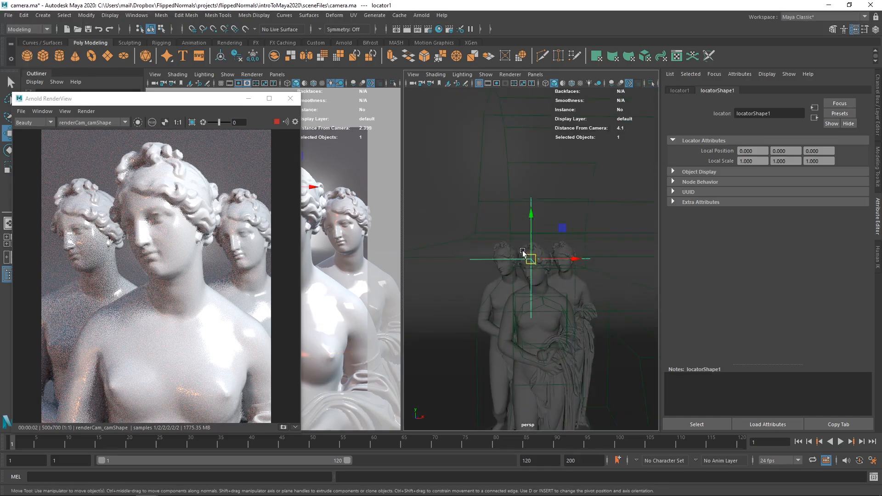
# - Snap the locator to a vertex at the front statue's eye
pyautogui.keyDown('alt'); pyautogui.moveTo(523, 250); pyautogui.dragTo(605, 313, button='right'); pyautogui.keyUp('alt')
pyautogui.keyDown('alt'); pyautogui.moveTo(606, 313); pyautogui.dragTo(551, 298); pyautogui.keyUp('alt')
pyautogui.keyDown('alt'); pyautogui.moveTo(551, 299); pyautogui.dragTo(544, 316, button='right'); pyautogui.keyUp('alt')
pyautogui.keyDown('alt'); pyautogui.moveTo(544, 316); pyautogui.dragTo(550, 261, button='middle'); pyautogui.keyUp('alt')
pyautogui.moveTo(550, 262)
pyautogui.keyDown('alt'); pyautogui.mouseDown()
pyautogui.moveTo(456, 242)
pyautogui.moveTo(544, 252)
pyautogui.mouseUp(); pyautogui.keyUp('alt')
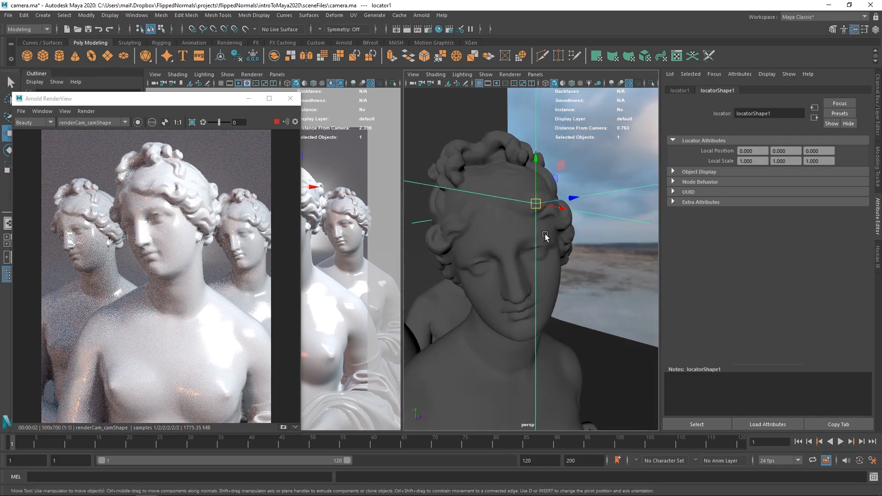
pyautogui.press('v')
pyautogui.moveTo(536, 204); pyautogui.dragTo(483, 287)
# - Read the locator's Distance From Camera in the renderCam_cam view and check that view's display filter options
pyautogui.moveTo(217, 101); pyautogui.dragTo(238, 97)
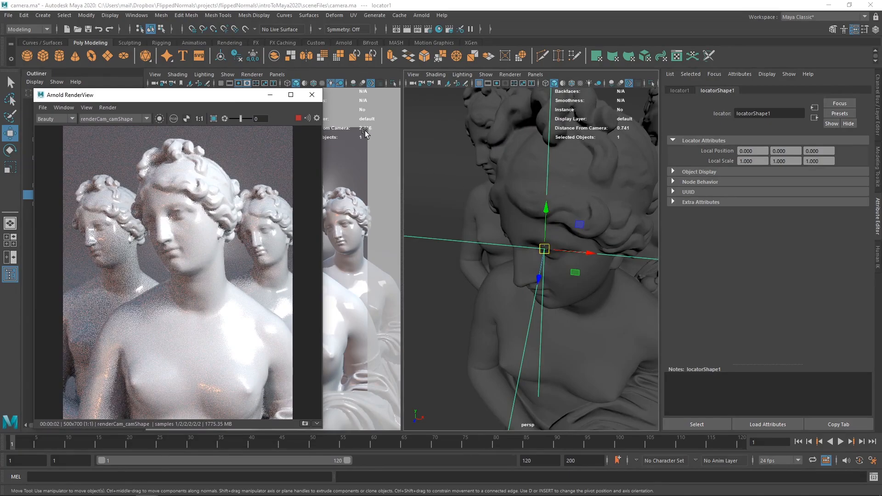
pyautogui.moveTo(223, 98); pyautogui.dragTo(137, 125)
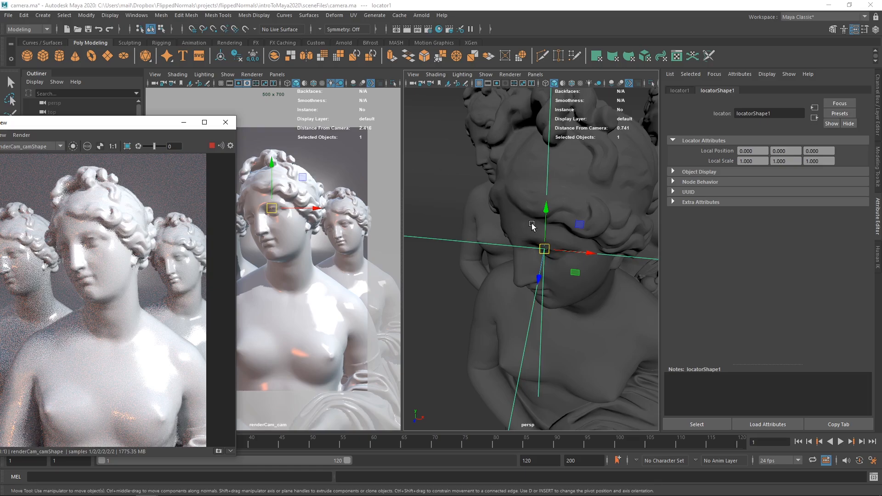
pyautogui.click(227, 74)
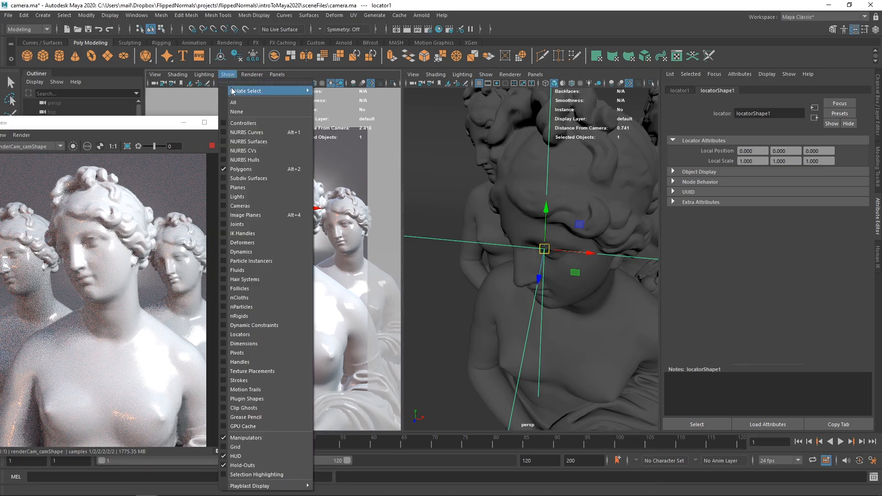
pyautogui.click(322, 73)
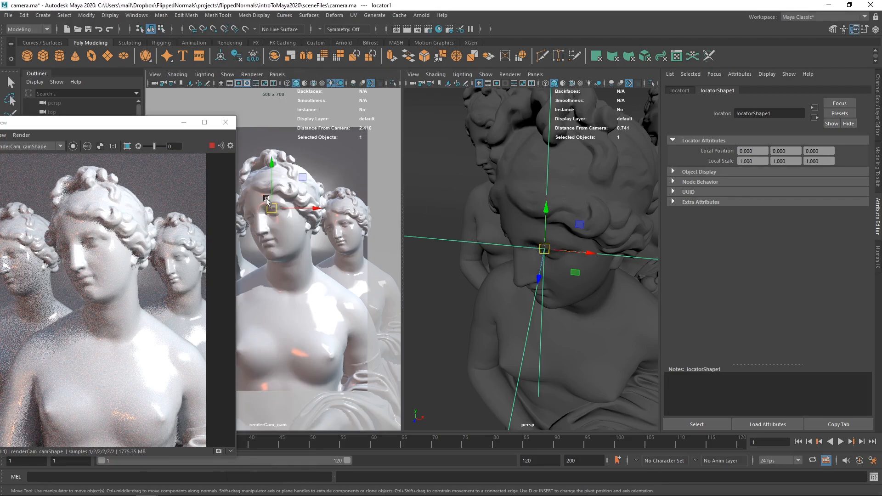
pyautogui.click(230, 74)
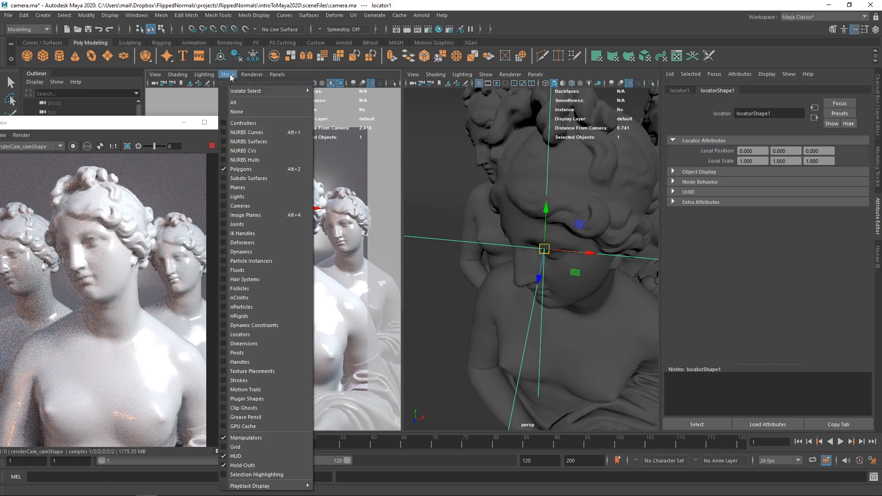
pyautogui.click(335, 72)
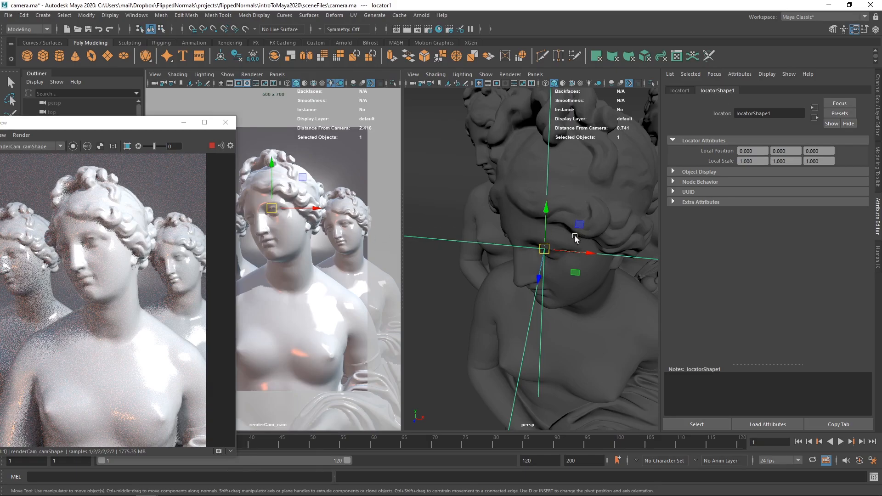
pyautogui.keyDown('alt'); pyautogui.moveTo(544, 278); pyautogui.dragTo(482, 264); pyautogui.keyUp('alt')
pyautogui.moveTo(129, 123); pyautogui.dragTo(184, 101)
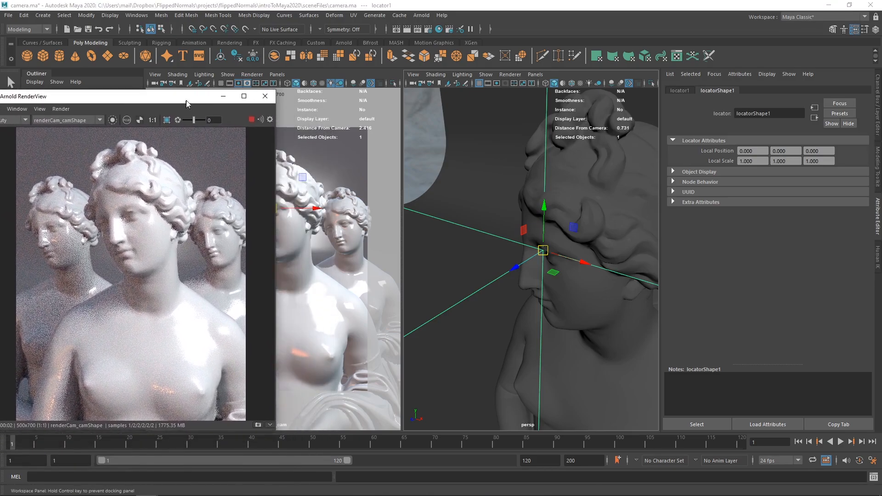
# - Select renderCam_cam from its view and set its Arnold Focus Distance to 2.4
pyautogui.click(155, 83)
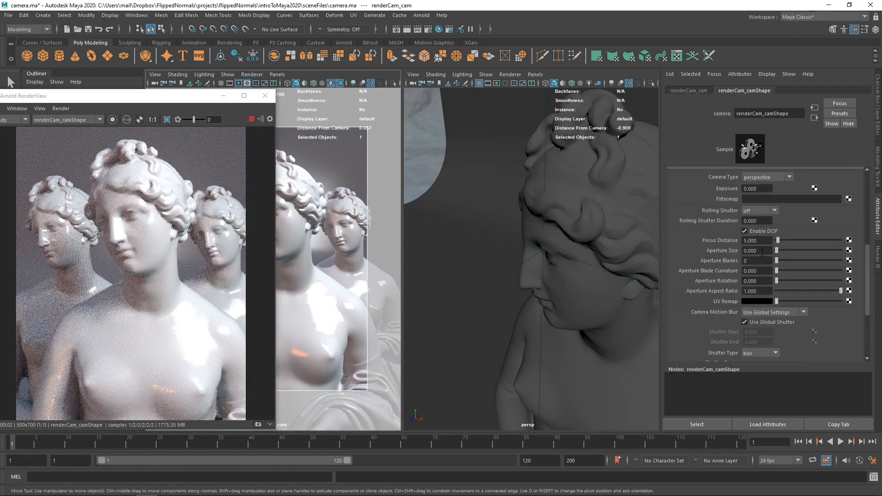
pyautogui.click(763, 251)
pyautogui.hotkey('shift', 'Tab')
pyautogui.write('2.4')
pyautogui.press('Return')
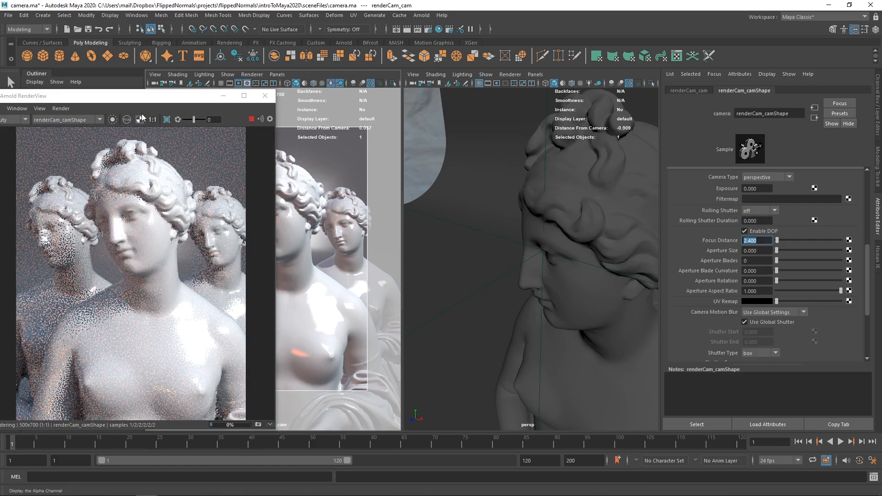
# - Bring the RenderView fully into sight and try Aperture Size values of 1, 0.5, 0.2 and 0.1 on renderCam_cam
pyautogui.moveTo(156, 96); pyautogui.dragTo(215, 93)
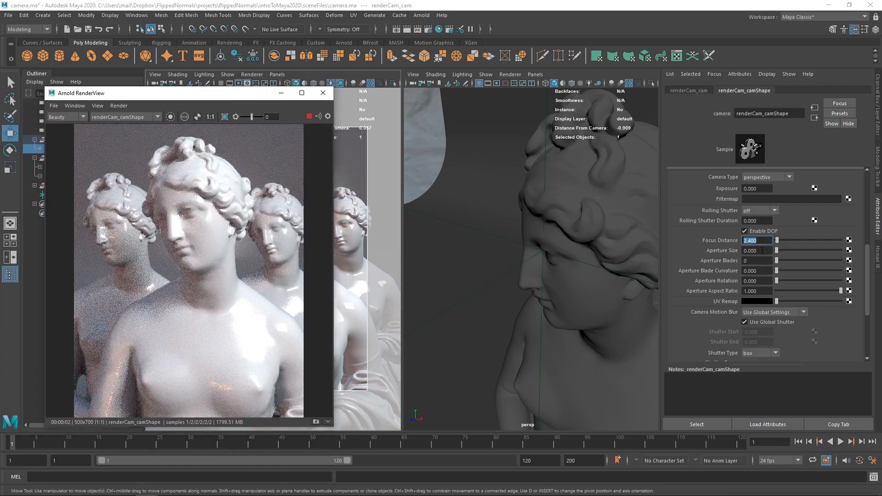
pyautogui.moveTo(766, 252); pyautogui.dragTo(751, 257)
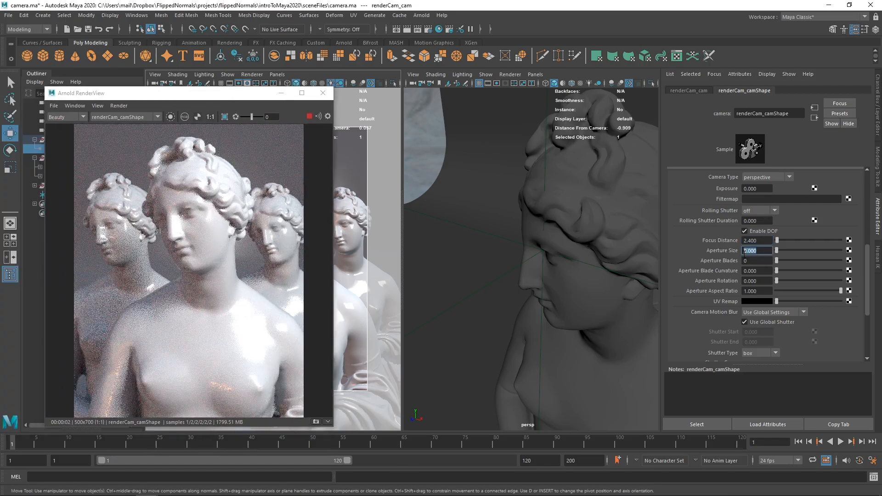
pyautogui.write('1')
pyautogui.press('Return')
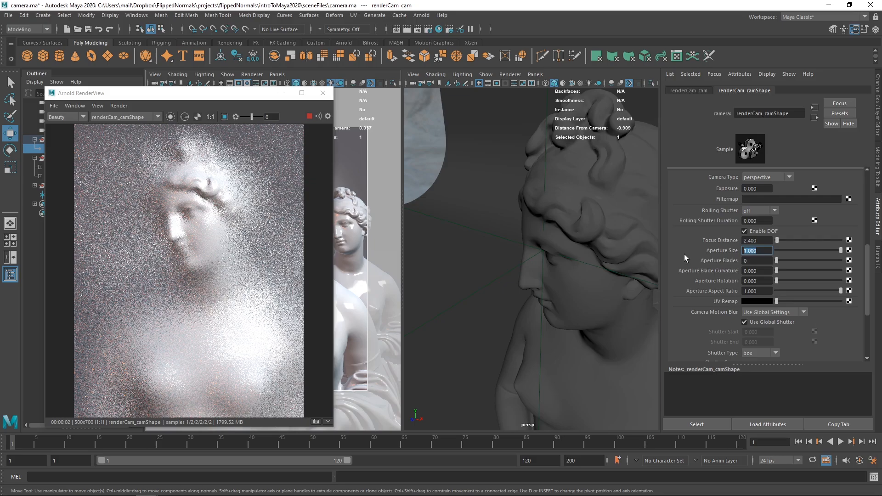
pyautogui.write('0.5')
pyautogui.press('Return')
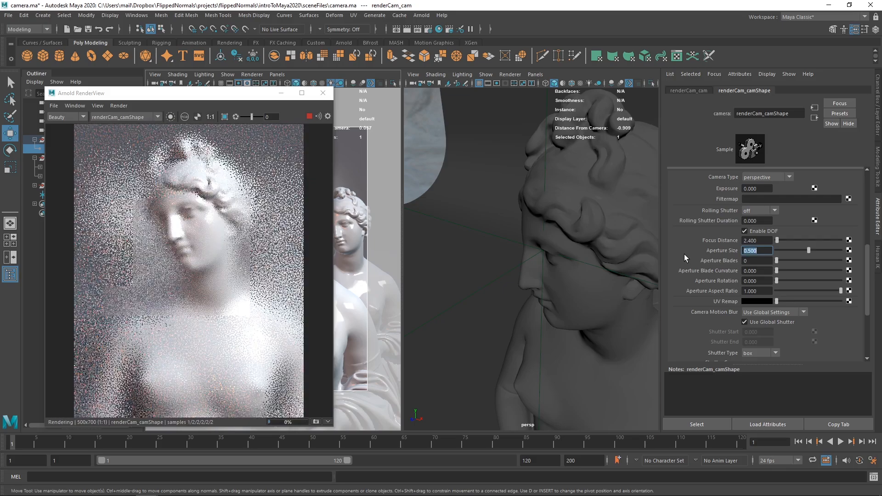
pyautogui.write('0.')
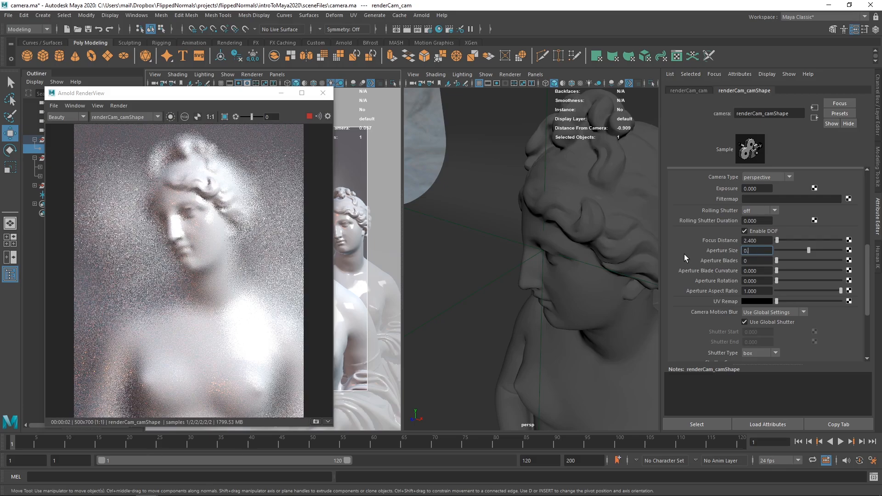
pyautogui.write('2')
pyautogui.press('Return')
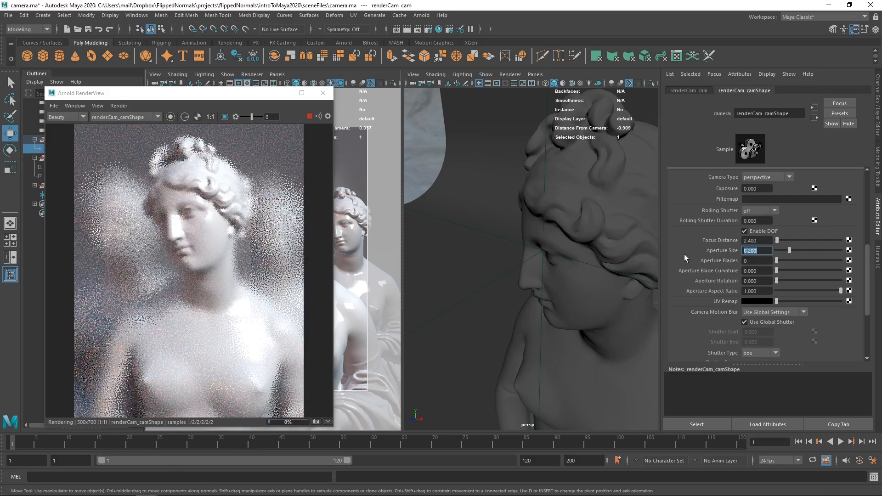
pyautogui.write('0.1')
pyautogui.press('Return')
# - Set renderCam_cam's Aperture Size to 0.05 for a subtler depth of field
pyautogui.write('0.0')
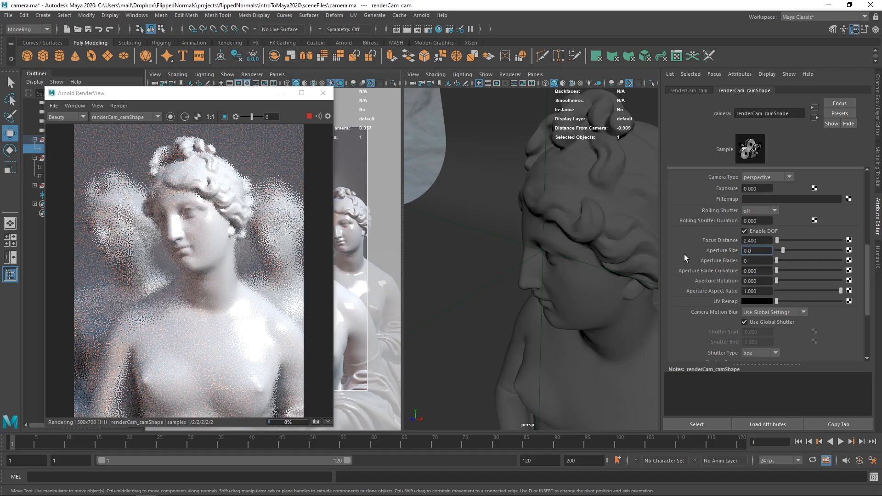
pyautogui.write('5')
pyautogui.press('Return')
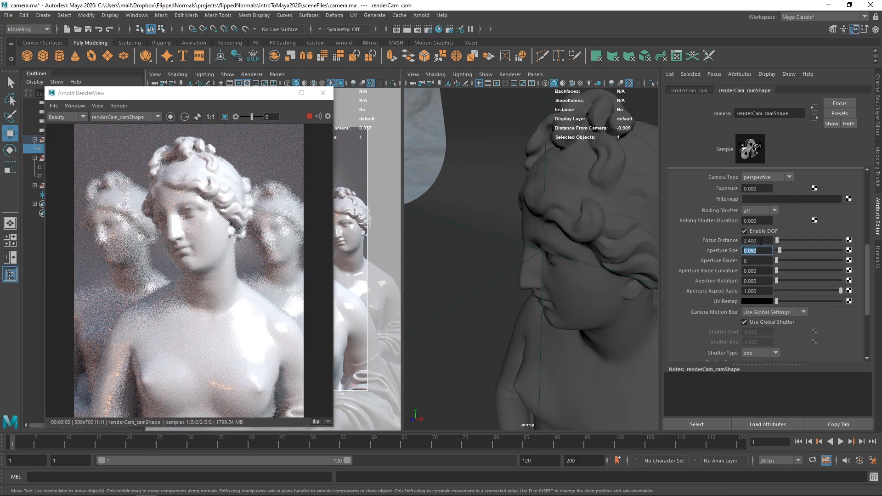
# - Set renderCam_cam's Aperture Blades to 5 and move the RenderView clear of the Outliner
pyautogui.press('Tab')
pyautogui.write('5')
pyautogui.press('Return')
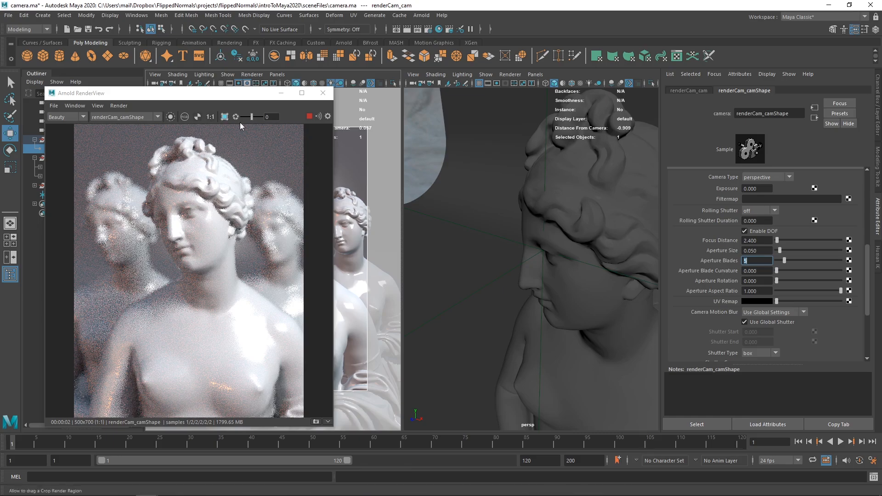
pyautogui.moveTo(229, 98); pyautogui.dragTo(288, 95)
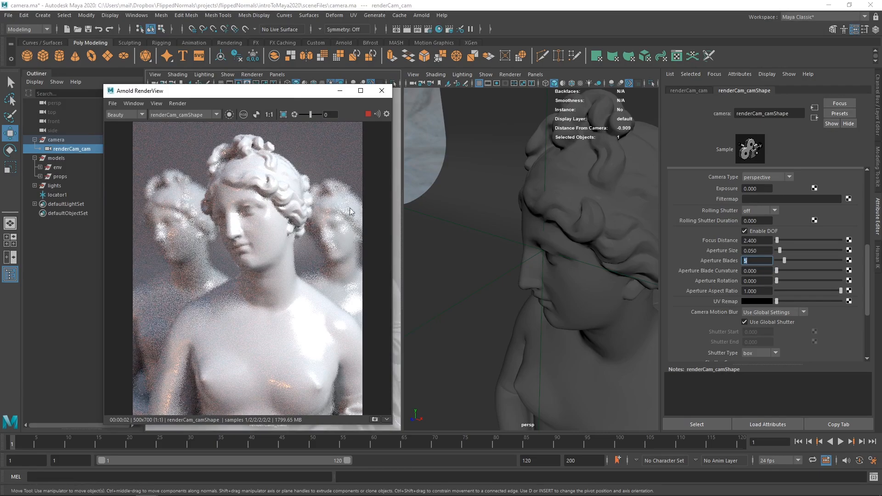
# - Open the Arnold Renderer sampling settings beside the RenderView and set the Camera (AA) samples to 5
pyautogui.click(431, 26)
pyautogui.moveTo(426, 62); pyautogui.dragTo(574, 69)
pyautogui.click(525, 112)
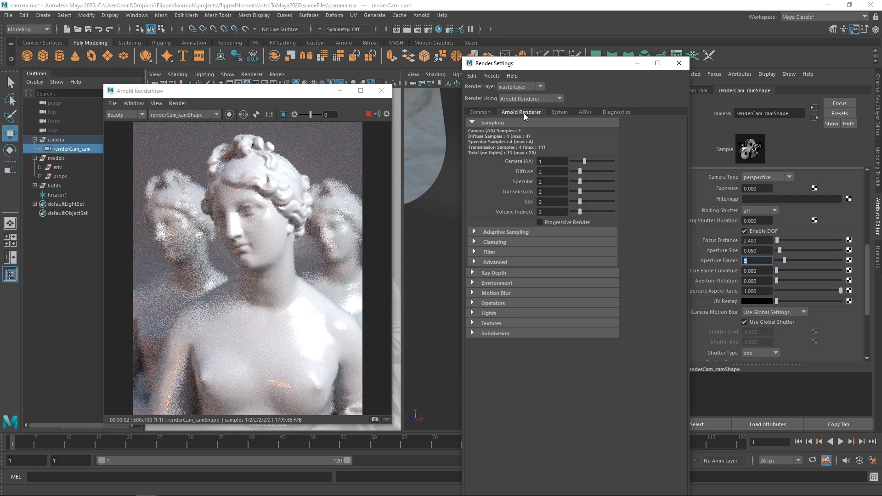
pyautogui.click(553, 162)
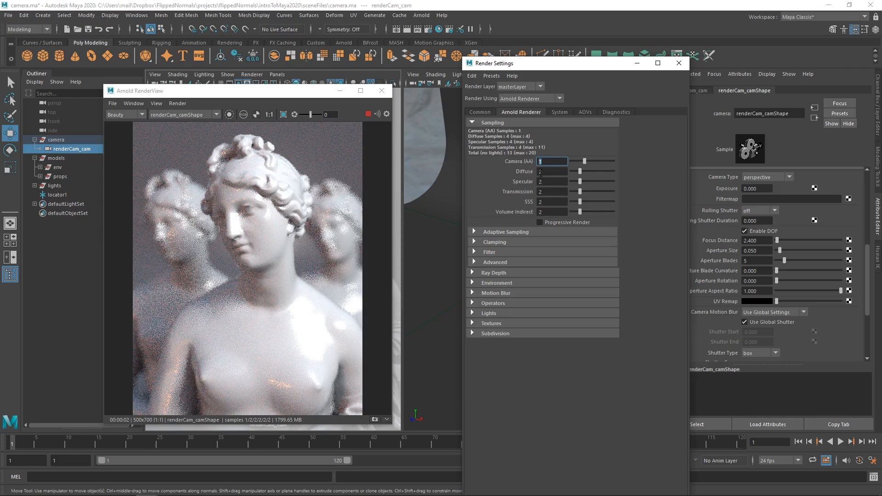
pyautogui.write('5')
pyautogui.press('Return')
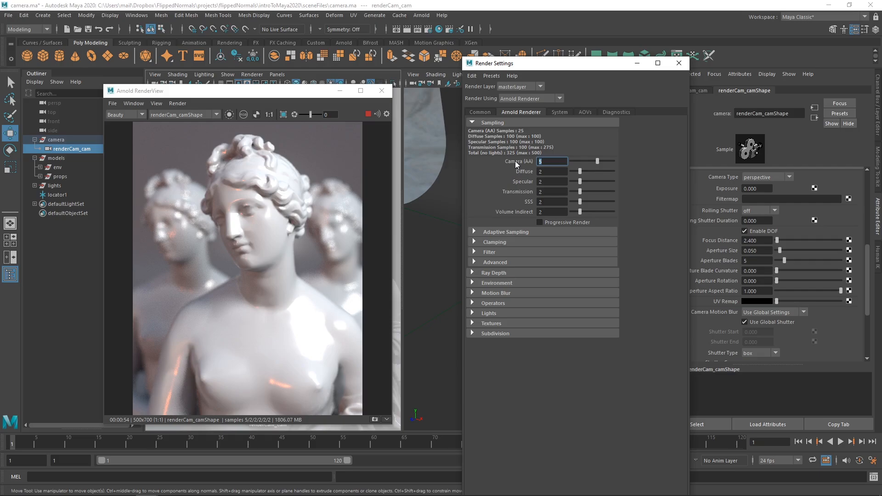
# - Set Camera (AA) samples to 10 and the Diffuse, Specular, Transmission, SSS and Volume Indirect samples to 1 each
pyautogui.write('10')
pyautogui.press('Return')
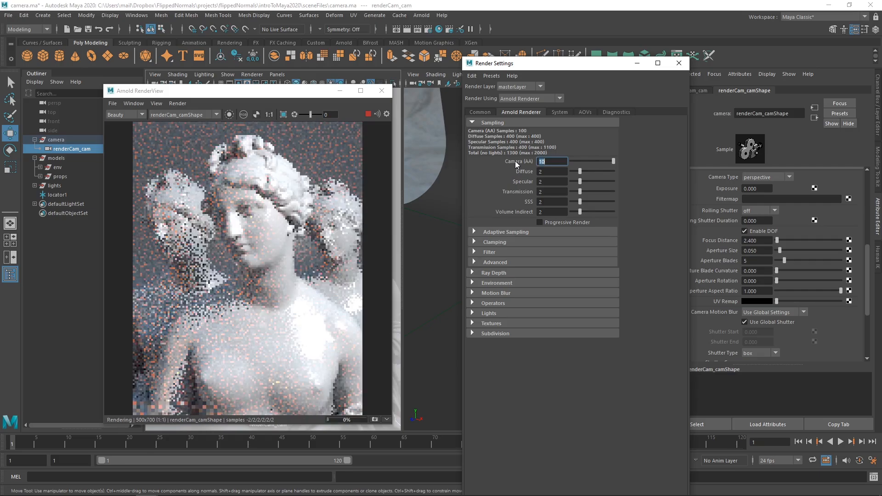
pyautogui.press('Tab')
pyautogui.write('1')
pyautogui.press('Tab')
pyautogui.write('1')
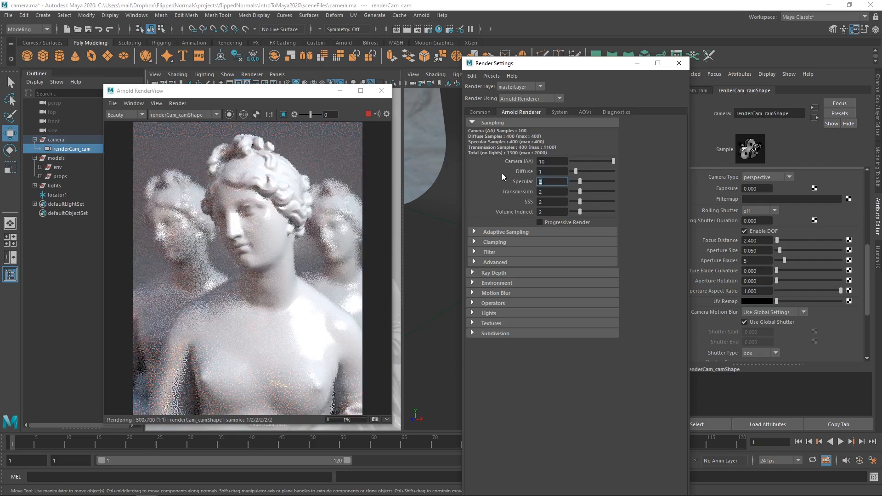
pyautogui.press('Tab')
pyautogui.write('1')
pyautogui.press('Tab')
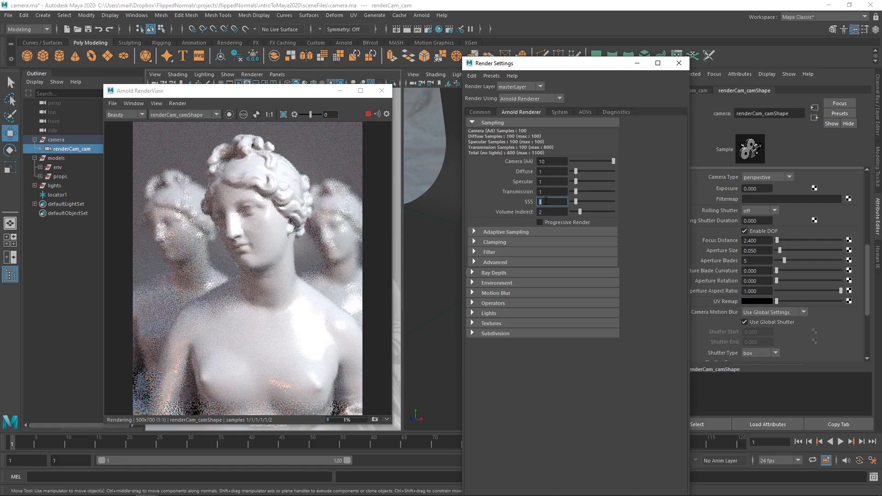
pyautogui.write('1')
pyautogui.press('Tab')
pyautogui.write('1')
pyautogui.press('Return')
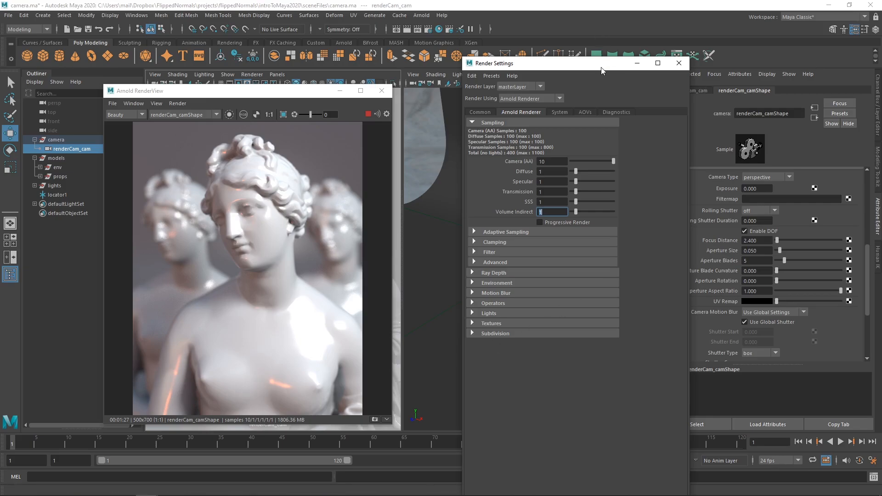
# - Move the Render Settings window aside and review renderCam_cam's Arnold camera attributes
pyautogui.moveTo(601, 67); pyautogui.dragTo(575, 71)
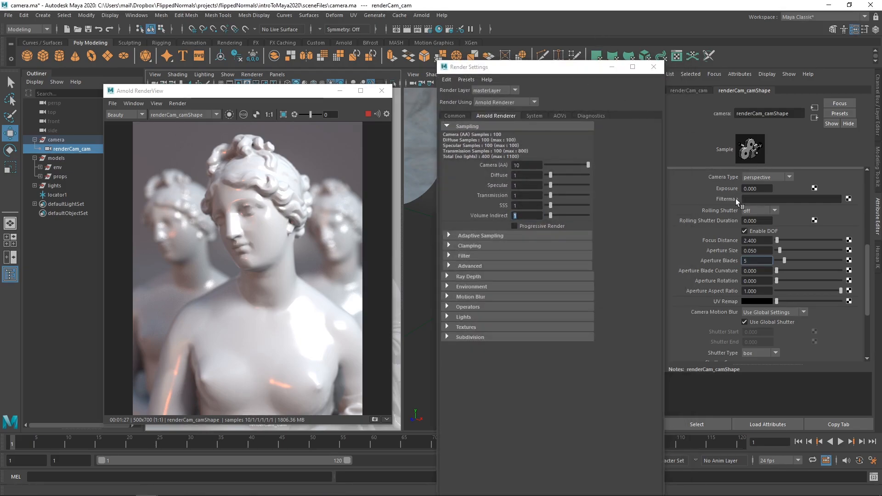
pyautogui.scroll(3, 718, 246)
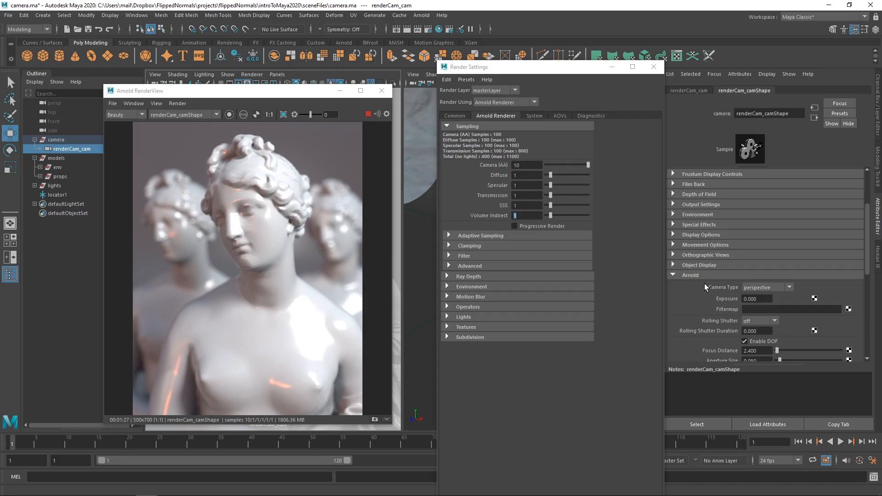
pyautogui.scroll(-2, 706, 284)
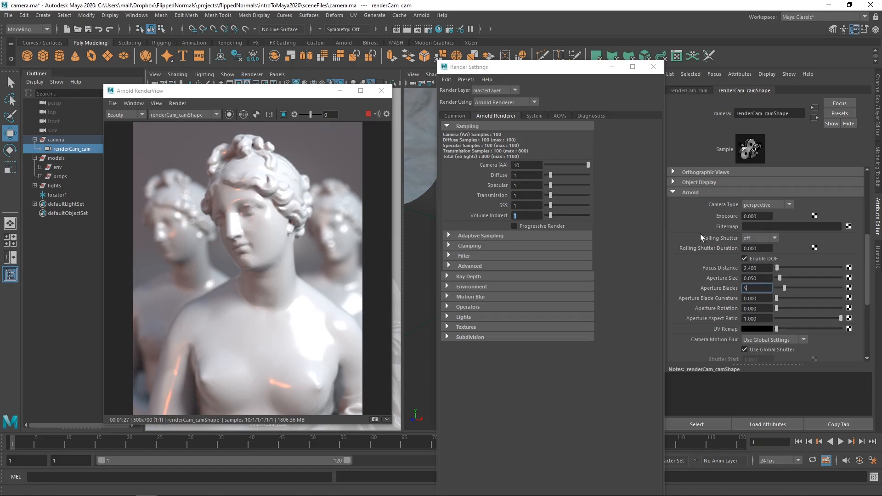
pyautogui.moveTo(526, 67); pyautogui.dragTo(532, 268)
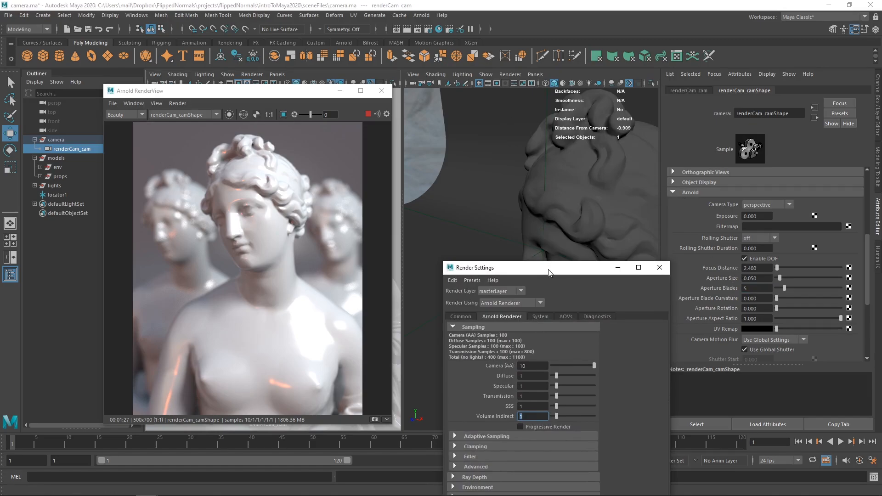
# - Show the Motion Blur options in the Render Settings and switch motion blur on and back off
pyautogui.moveTo(551, 272); pyautogui.dragTo(526, 95)
pyautogui.click(459, 319)
pyautogui.click(495, 328)
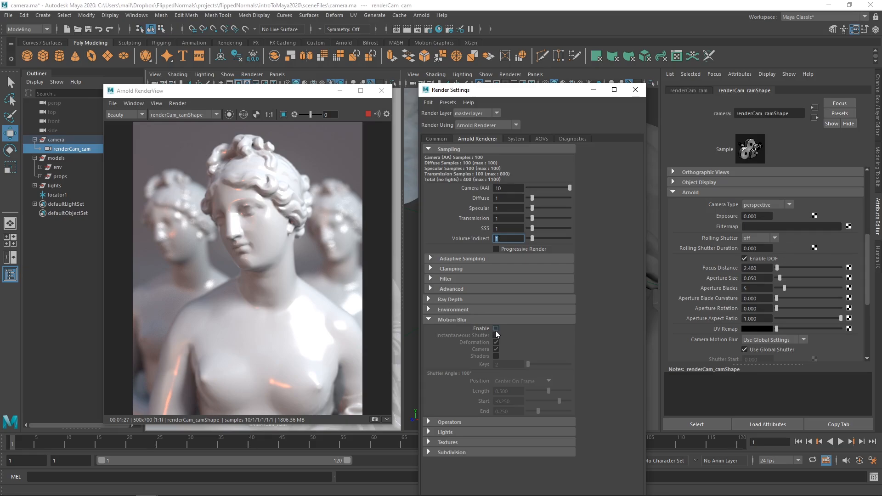
pyautogui.click(496, 329)
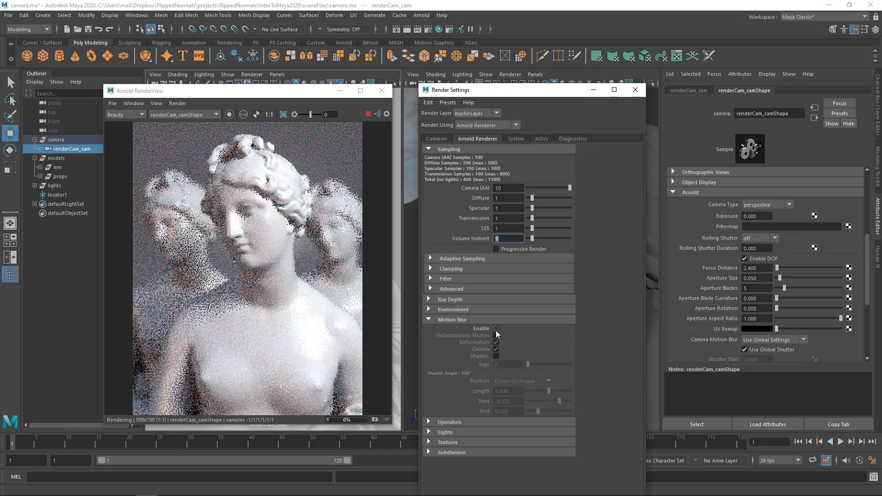